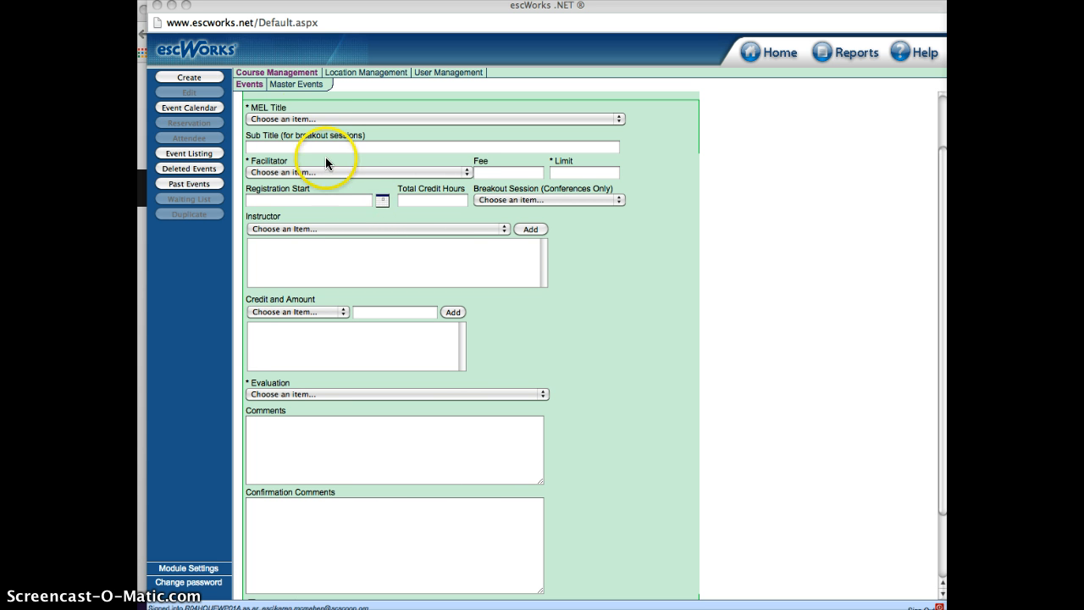
Set the event's MEL title to "244469 - Pre-Service Workshop K-12"
{"action": "left_click", "coordinate": [266, 119]}
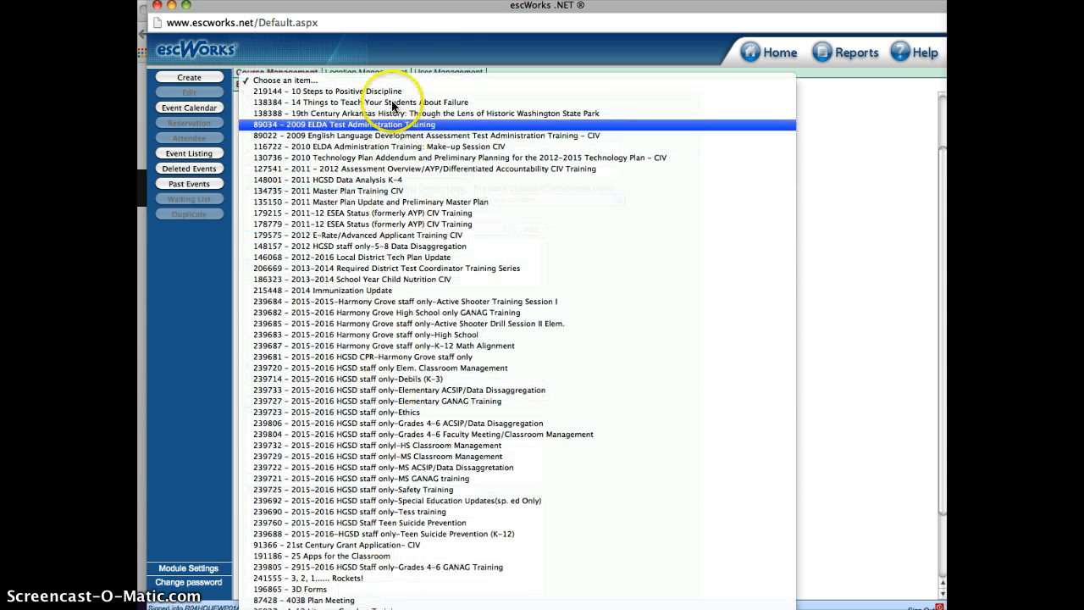
{"action": "left_click", "coordinate": [470, 53]}
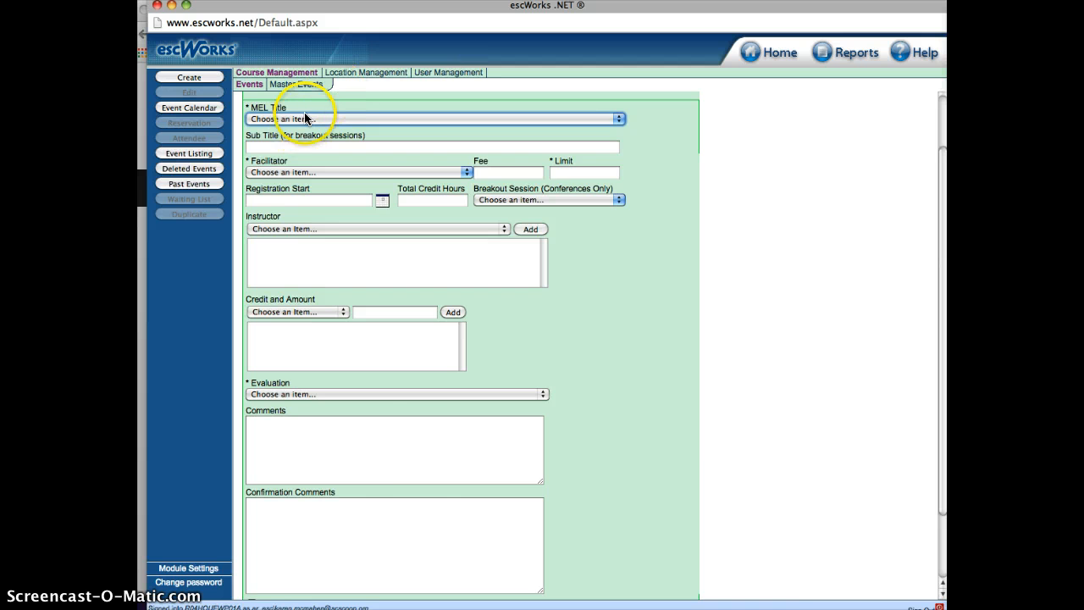
{"action": "left_click", "coordinate": [304, 119]}
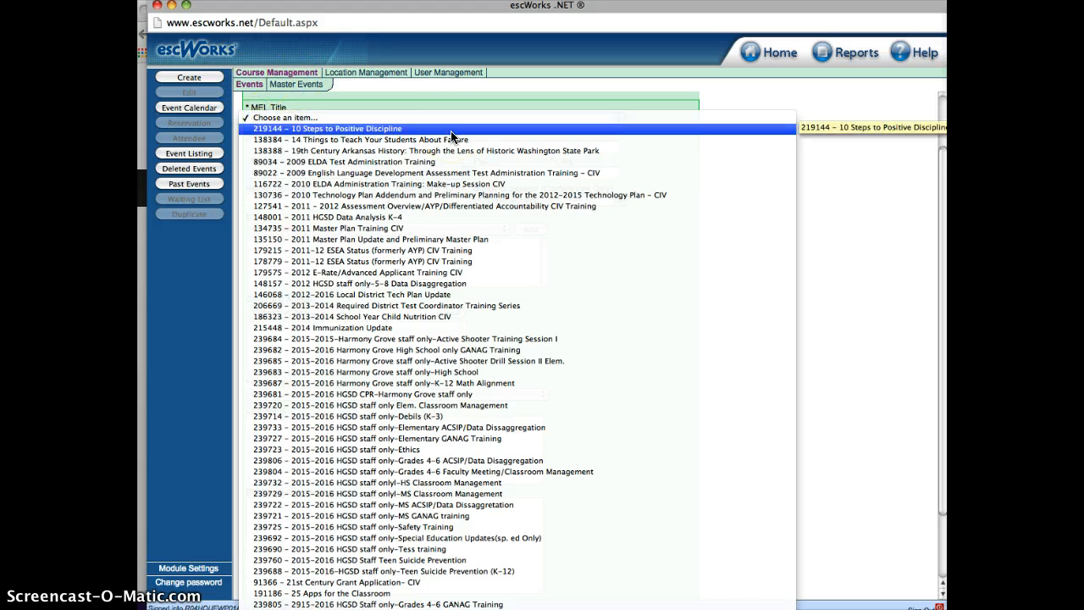
{"action": "scroll", "coordinate": [450, 132], "scroll_direction": "down", "scroll_amount": 20}
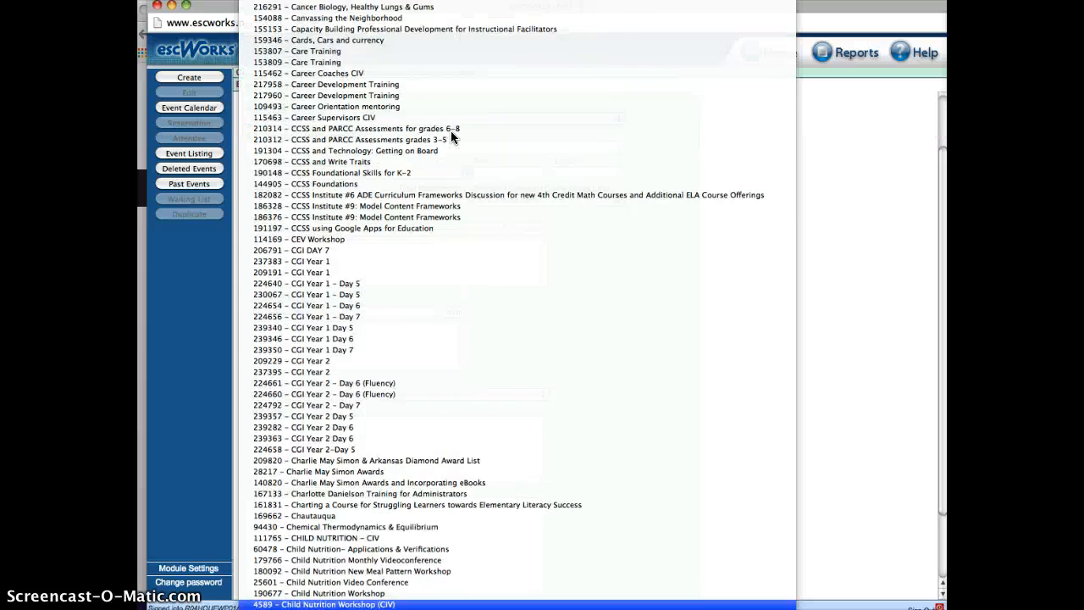
{"action": "scroll", "coordinate": [450, 132], "scroll_direction": "down", "scroll_amount": 20}
{"action": "scroll", "coordinate": [451, 131], "scroll_direction": "up", "scroll_amount": 20}
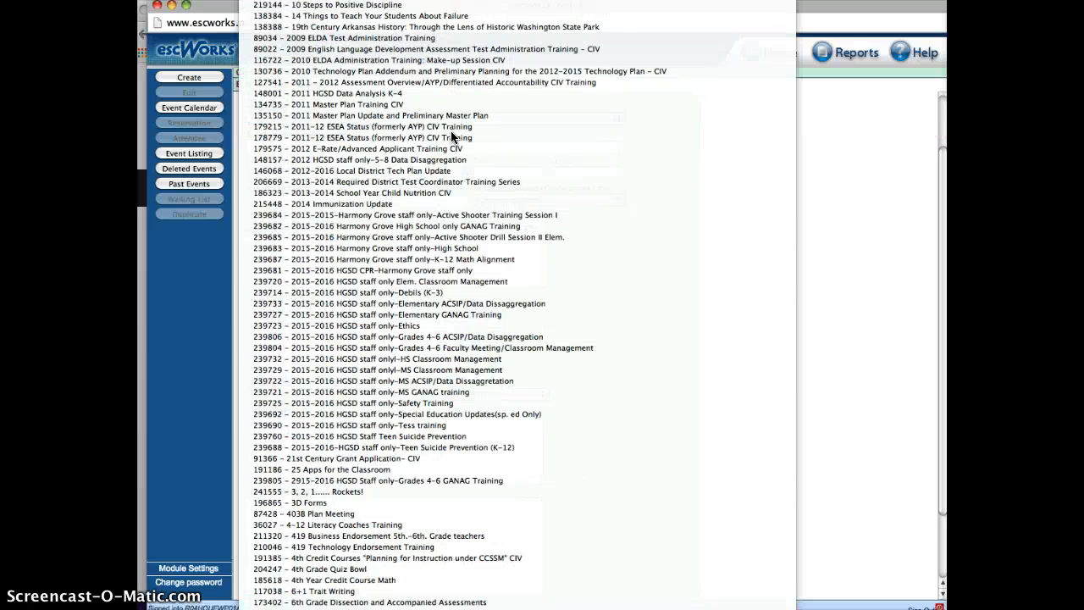
{"action": "scroll", "coordinate": [451, 131], "scroll_direction": "down", "scroll_amount": 20}
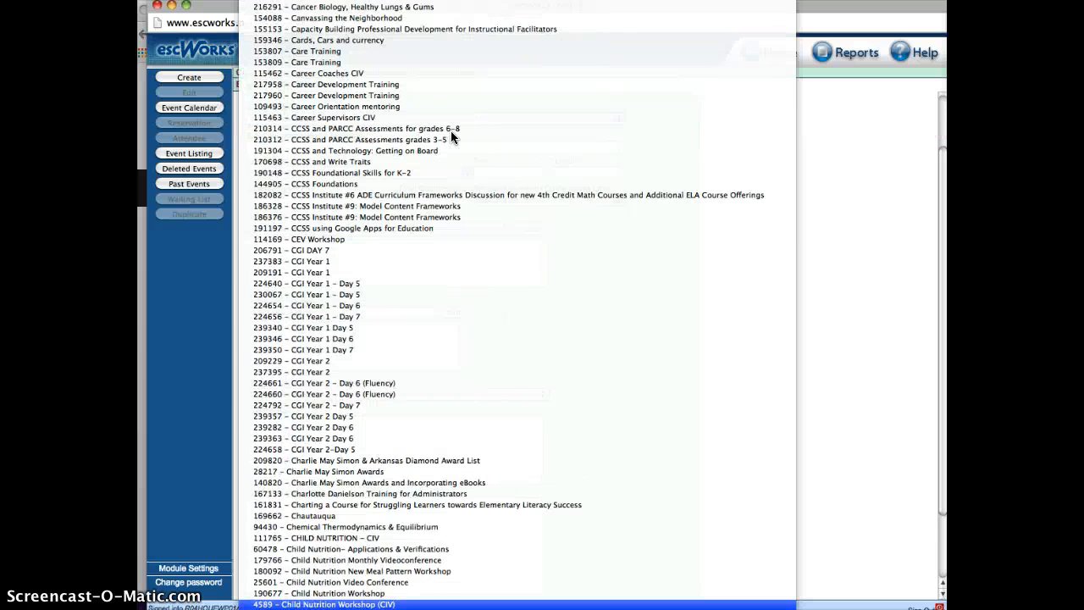
{"action": "scroll", "coordinate": [451, 136], "scroll_direction": "down", "scroll_amount": 20}
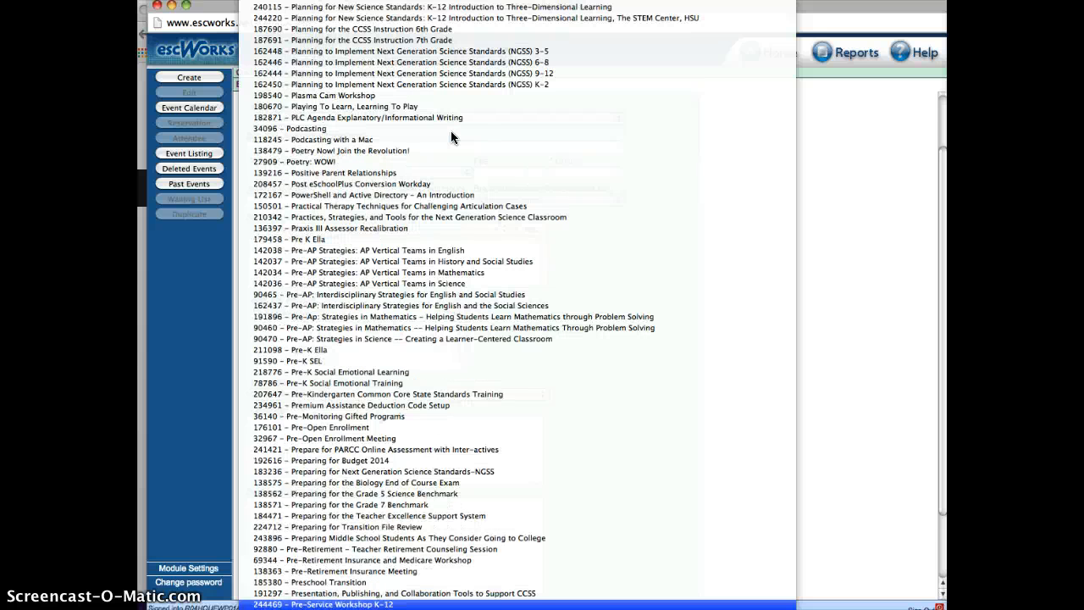
{"action": "left_click", "coordinate": [395, 605]}
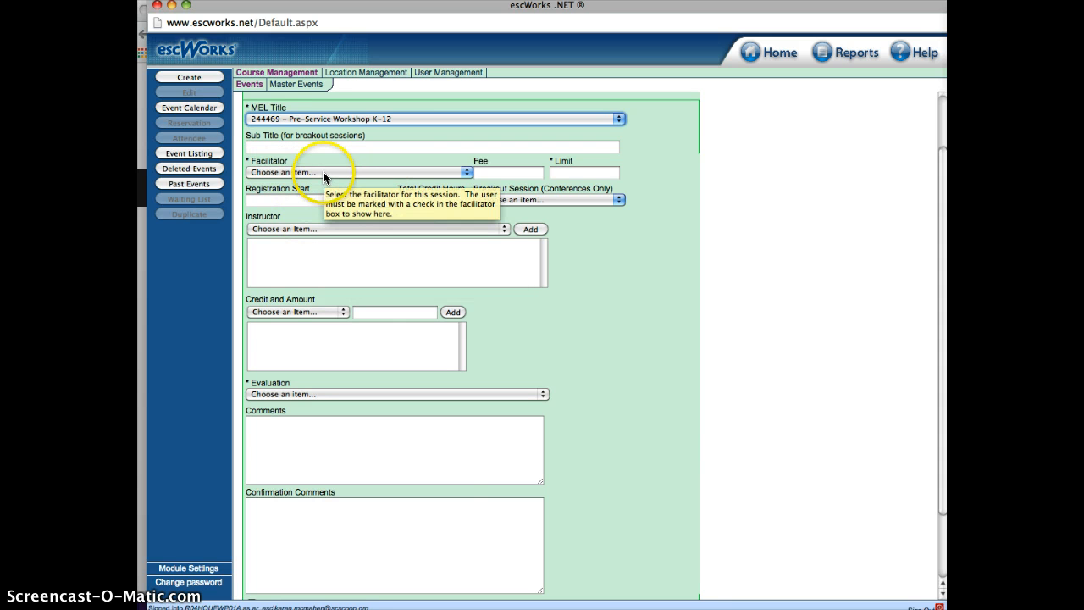
Select the facilitator for the event by finding the person's last name among the available facilitators
{"action": "left_click", "coordinate": [323, 173]}
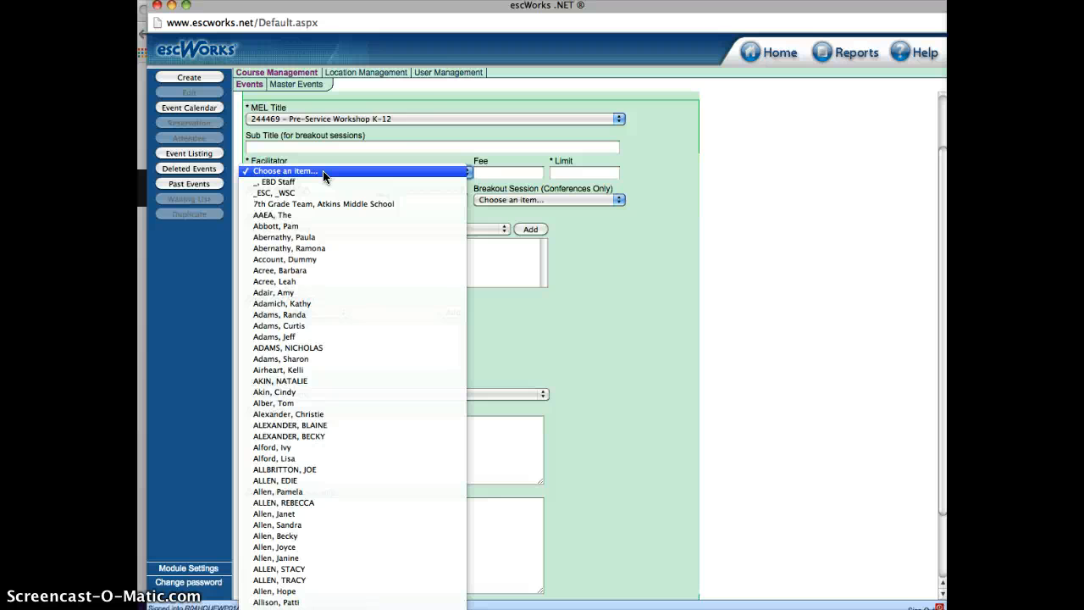
{"action": "left_click", "coordinate": [448, 73]}
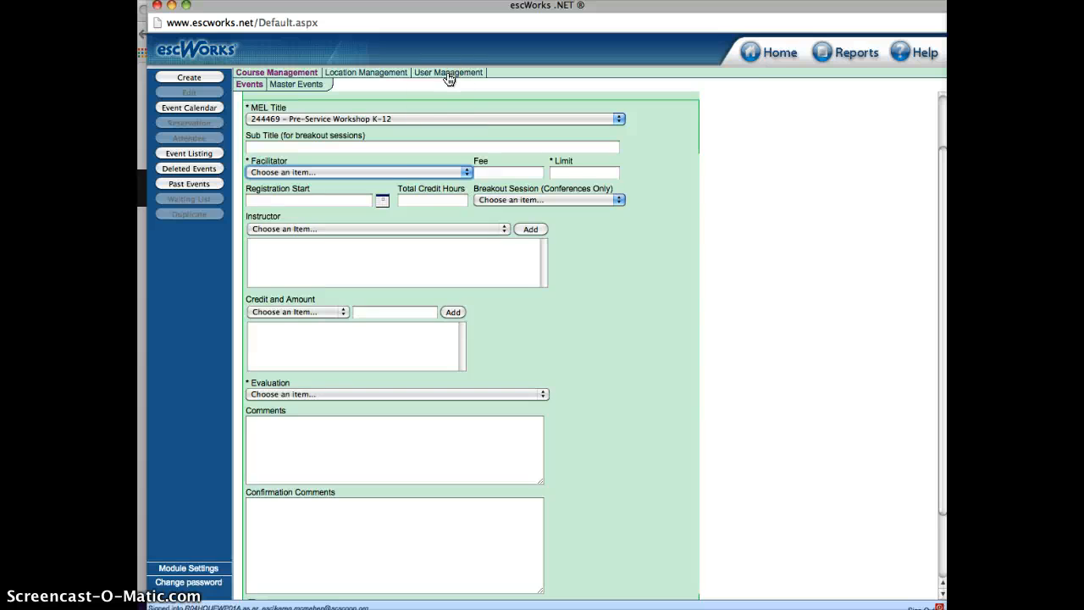
{"action": "left_click", "coordinate": [433, 171]}
{"action": "type", "text": "mcm"}
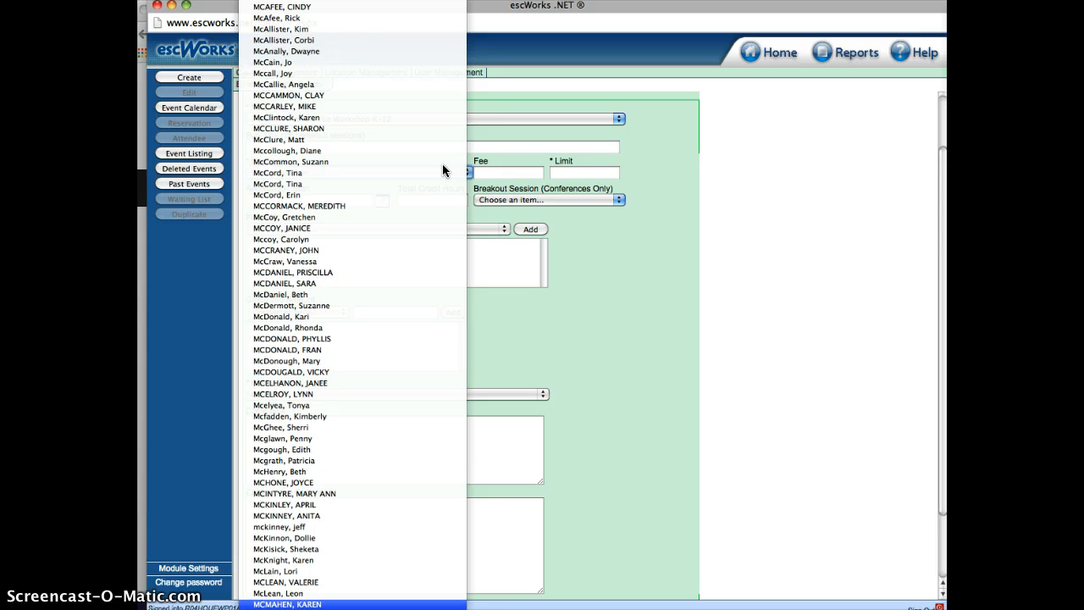
{"action": "key", "text": "Return"}
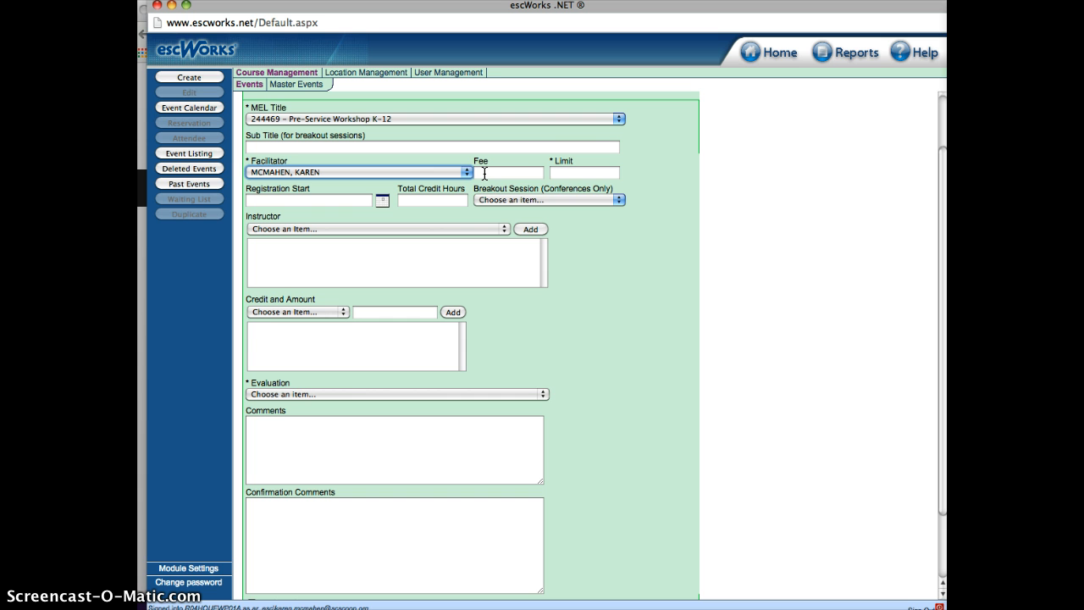
Set the attendee limit to 100 and the registration start date to 3/12/2015
{"action": "left_click", "coordinate": [569, 172]}
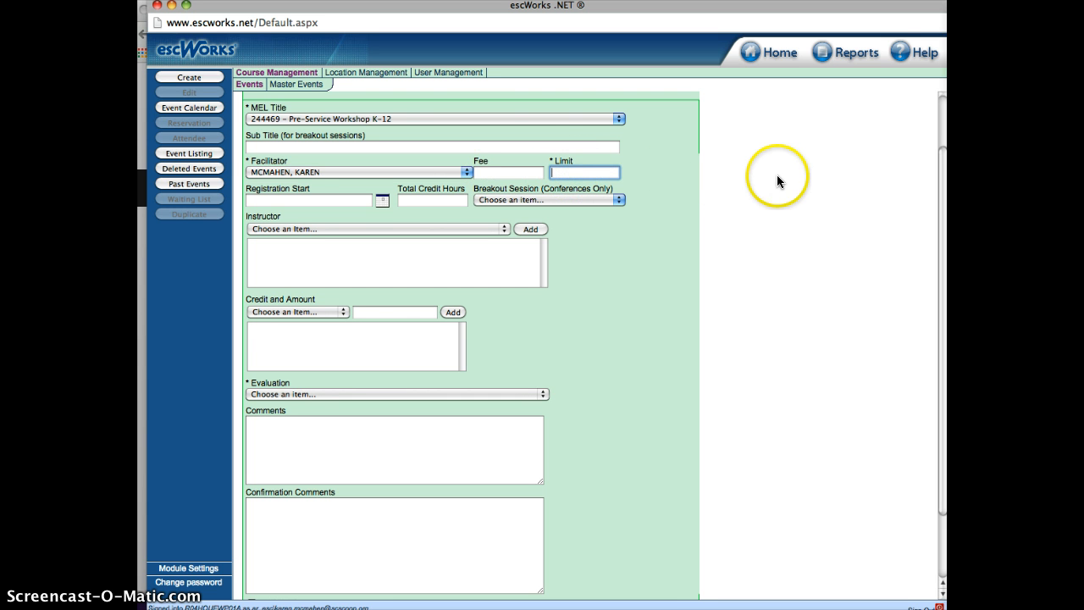
{"action": "type", "text": "100"}
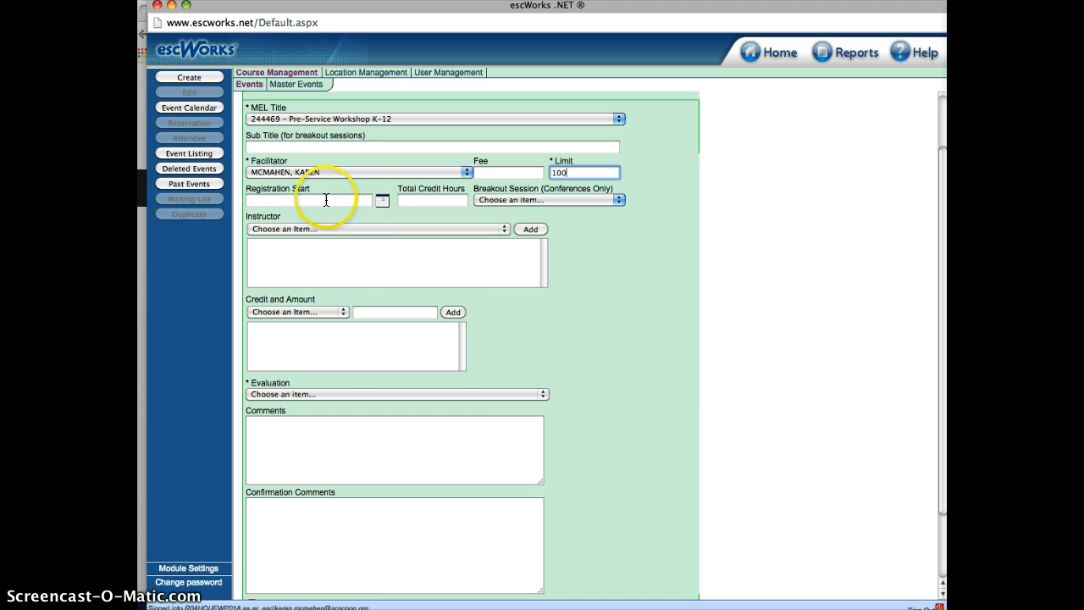
{"action": "left_click", "coordinate": [382, 200]}
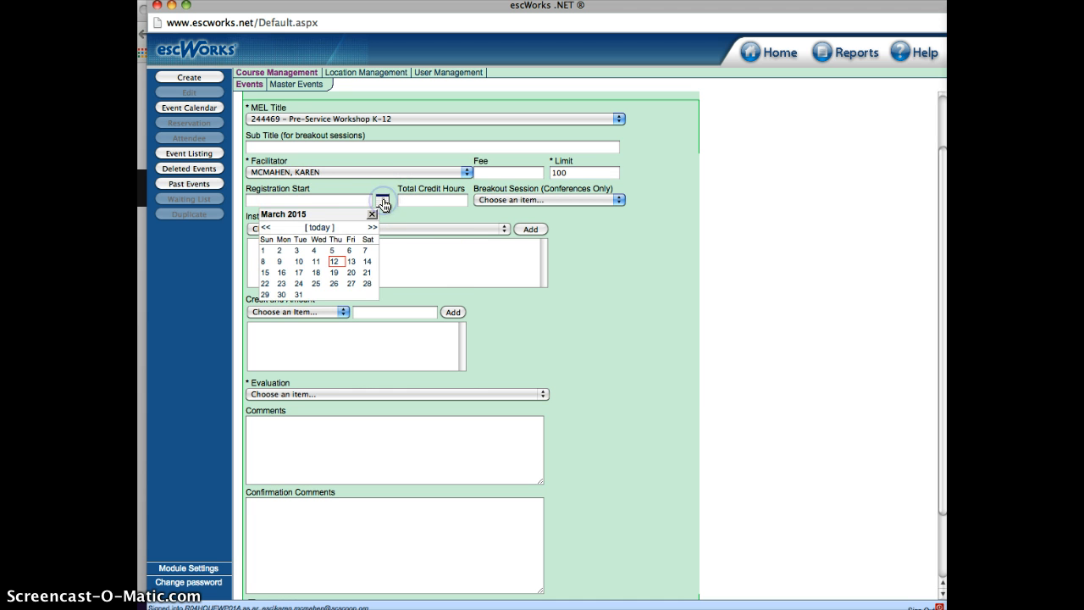
{"action": "left_click", "coordinate": [335, 264]}
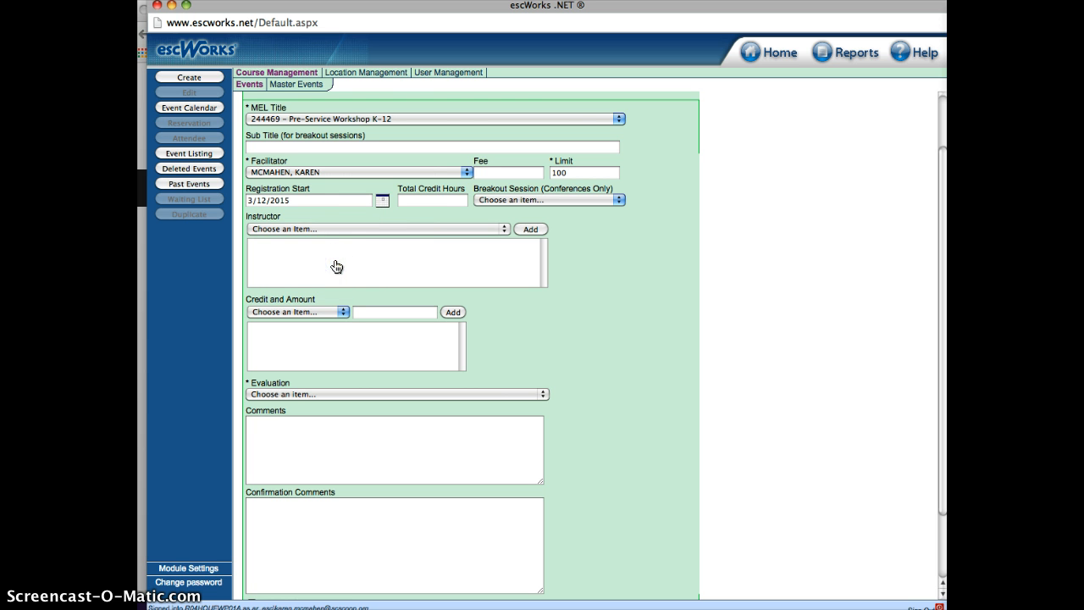
Set the total credit hours to 6 and view the breakout session options without choosing one
{"action": "left_click", "coordinate": [413, 198]}
{"action": "type", "text": "6"}
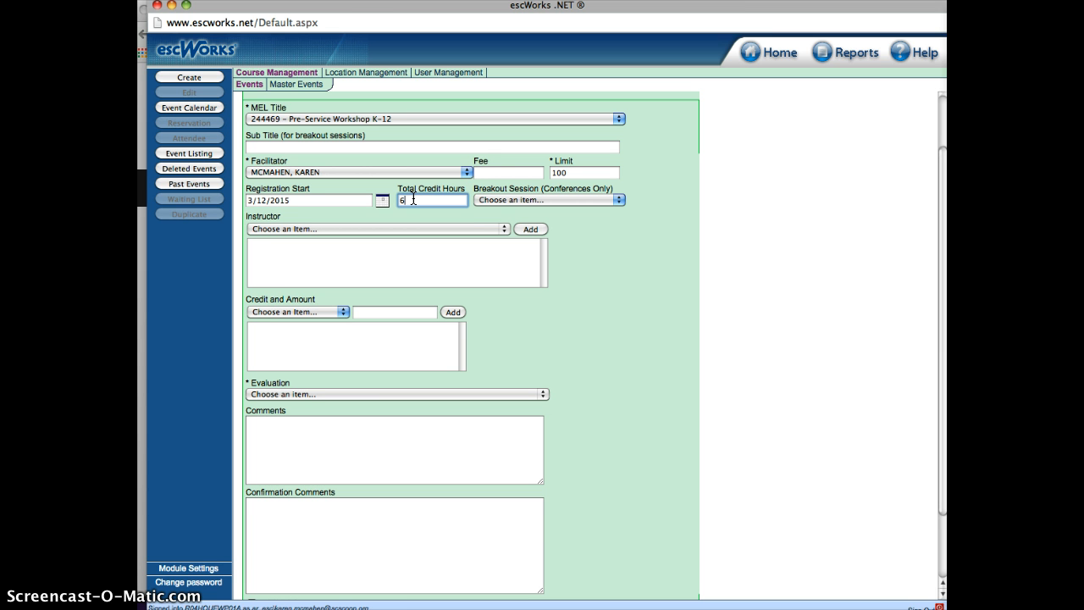
{"action": "mouse_move", "coordinate": [588, 194]}
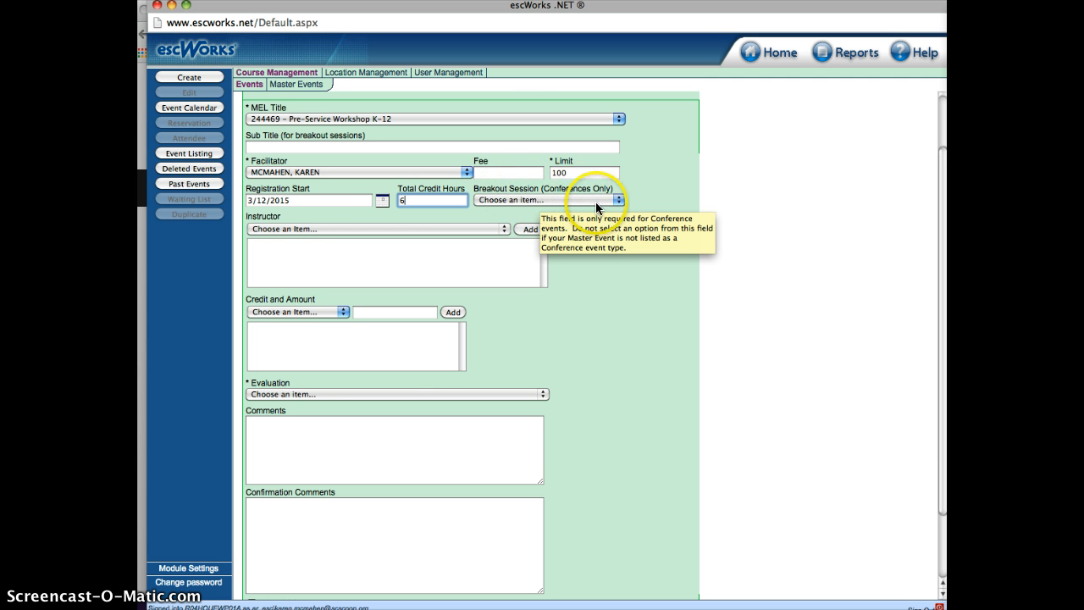
{"action": "left_click", "coordinate": [621, 200]}
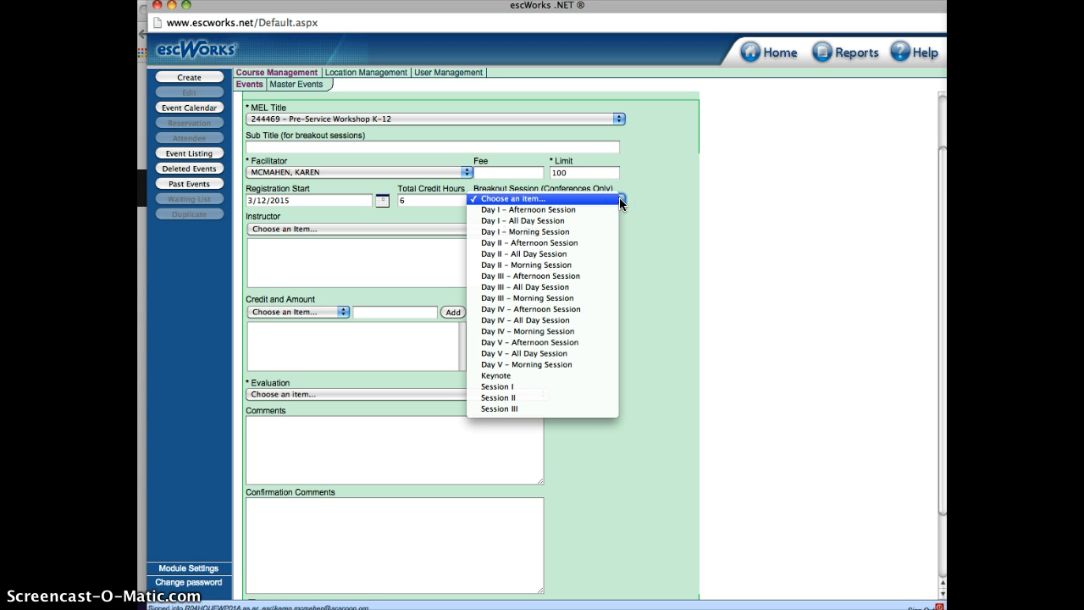
{"action": "left_click", "coordinate": [615, 200]}
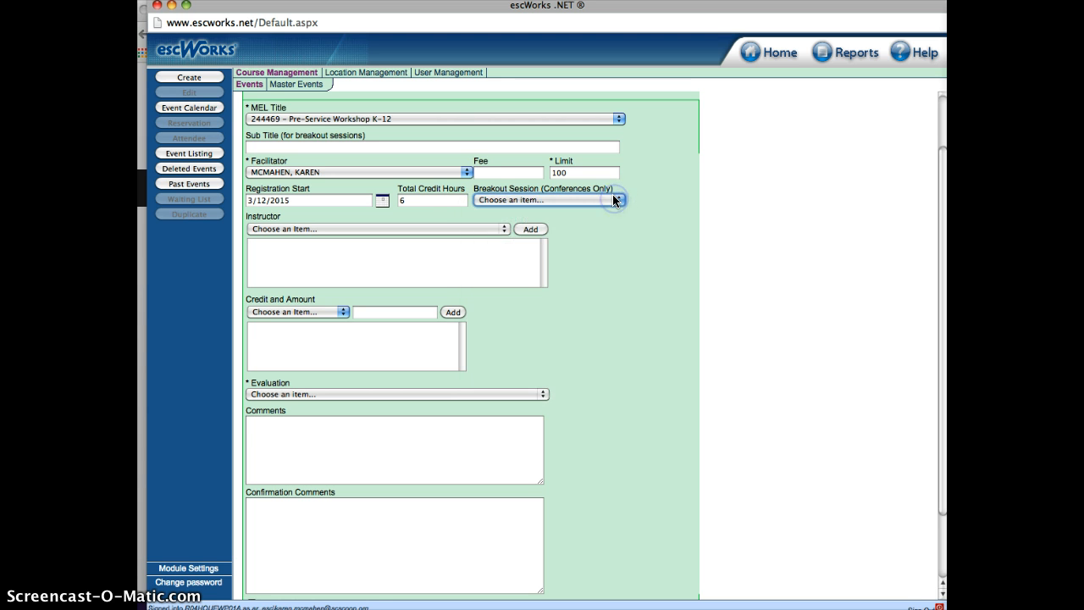
Add the same person who is the facilitator as the event's instructor
{"action": "left_click", "coordinate": [263, 228]}
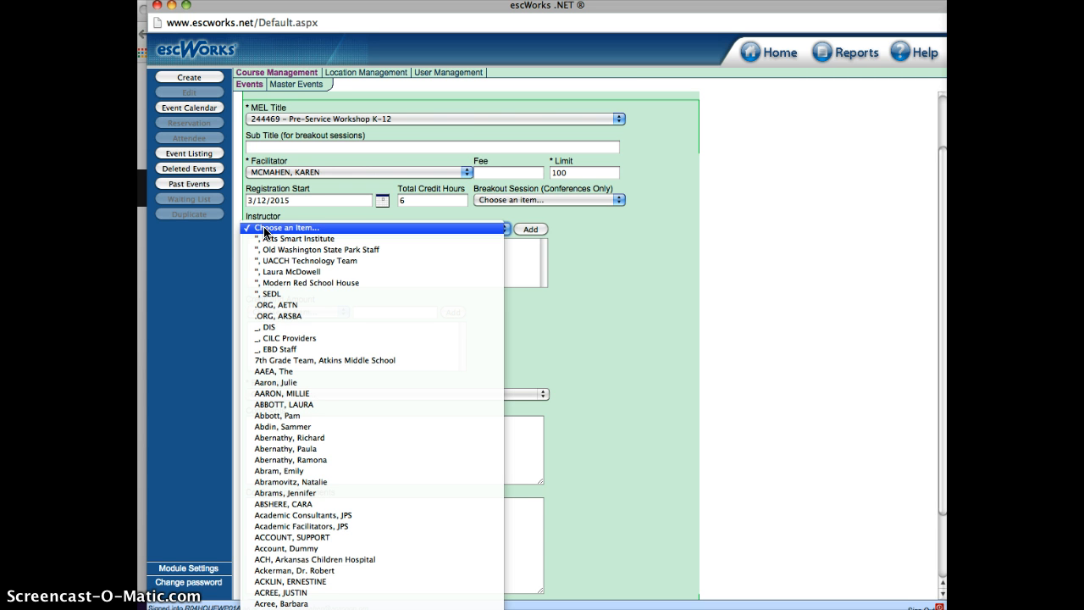
{"action": "type", "text": "mcmahe"}
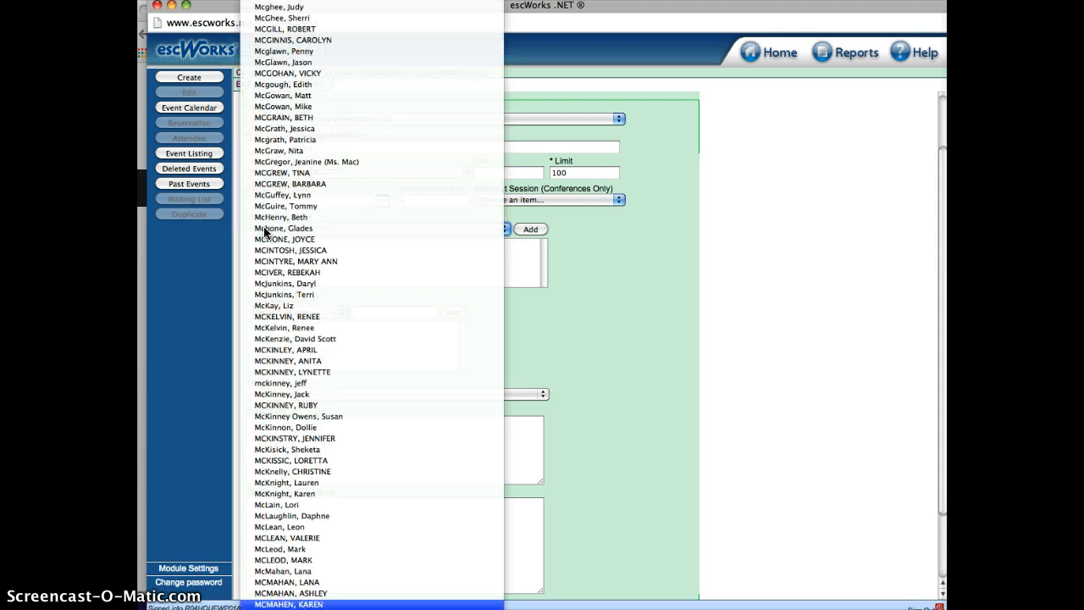
{"action": "key", "text": "Return"}
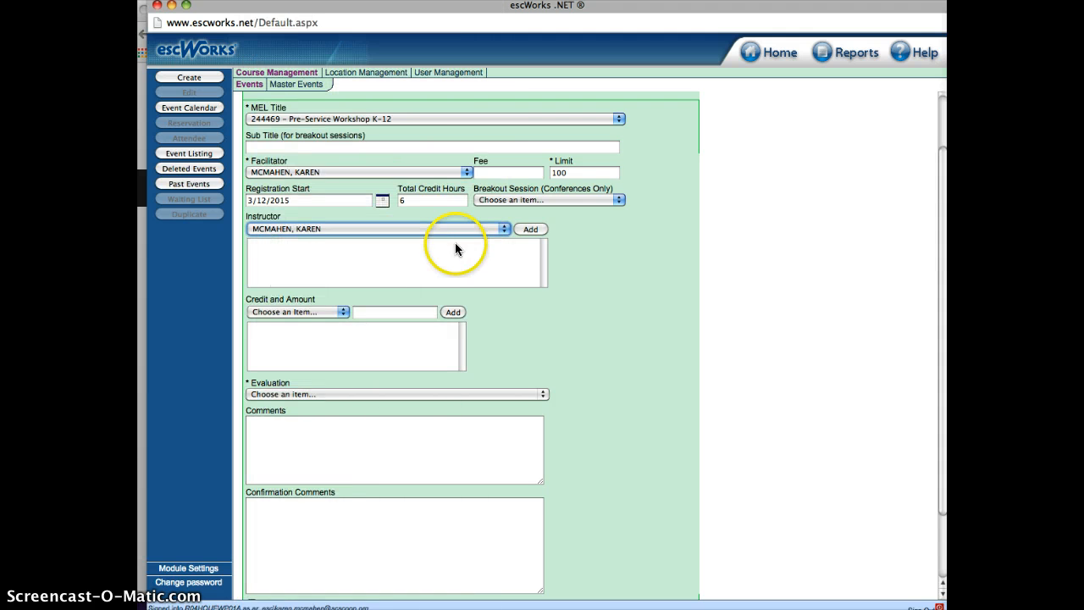
{"action": "left_click", "coordinate": [530, 229]}
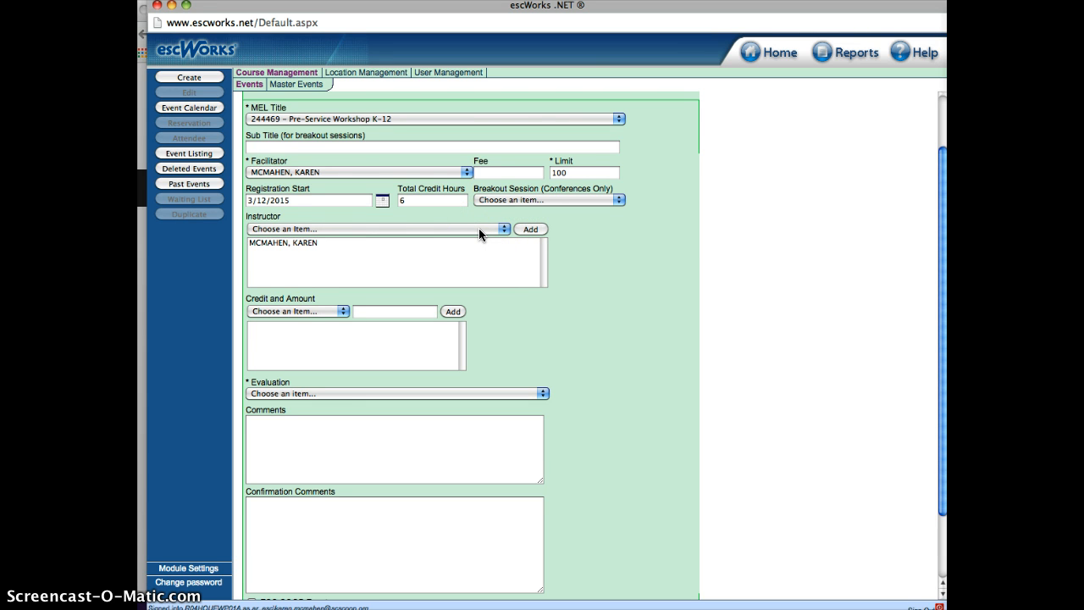
Remove the instructor from the event's instructor list and add the same instructor back
{"action": "double_click", "coordinate": [298, 242]}
{"action": "left_click", "coordinate": [347, 260]}
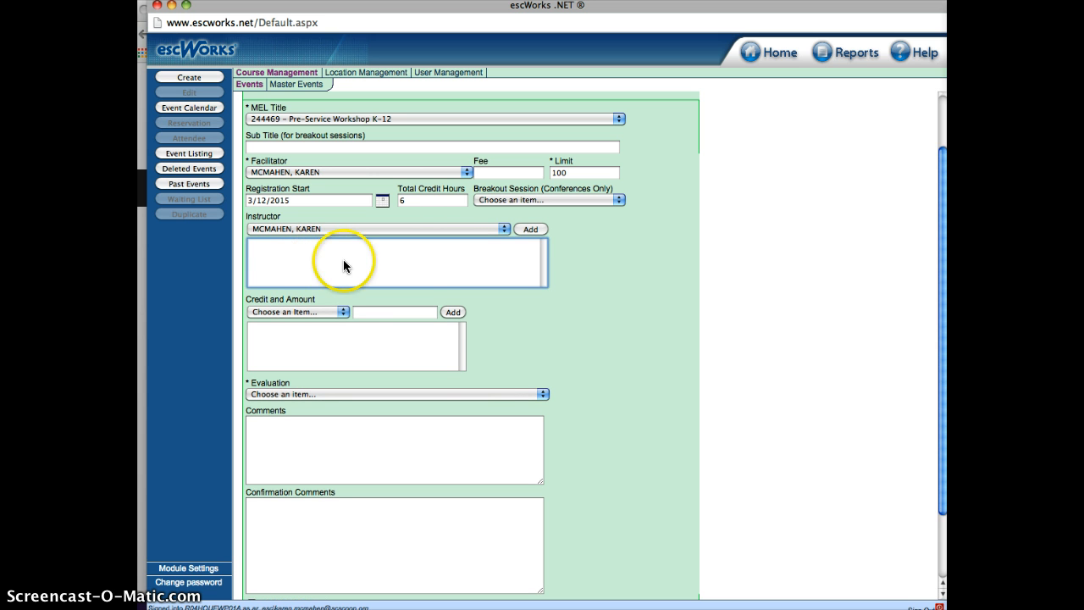
{"action": "left_click", "coordinate": [528, 230]}
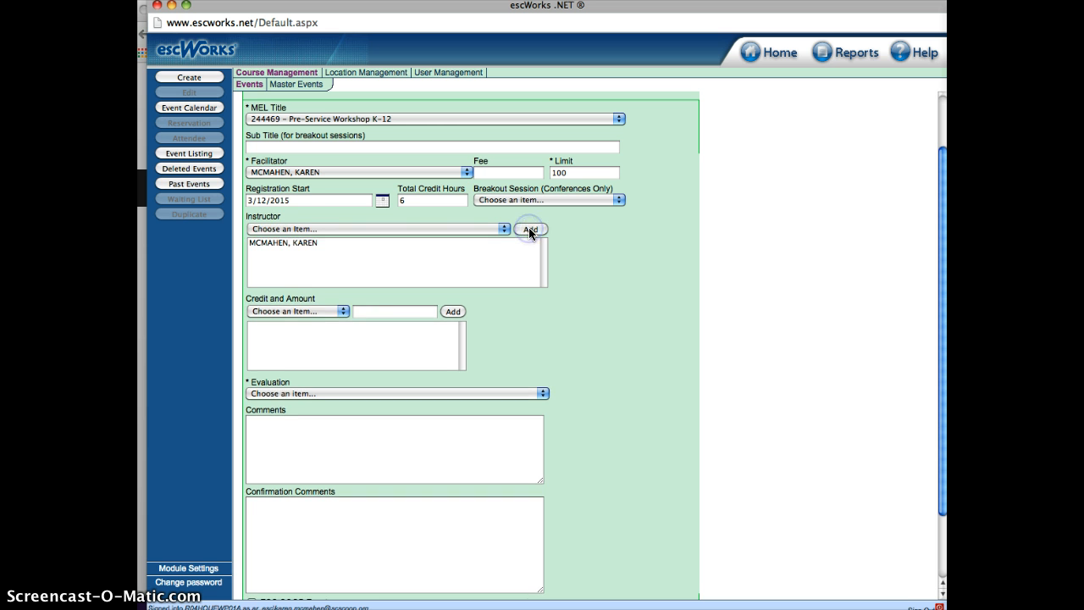
Add a Parent Involvement credit with an amount of 2 to the event
{"action": "left_click", "coordinate": [319, 312]}
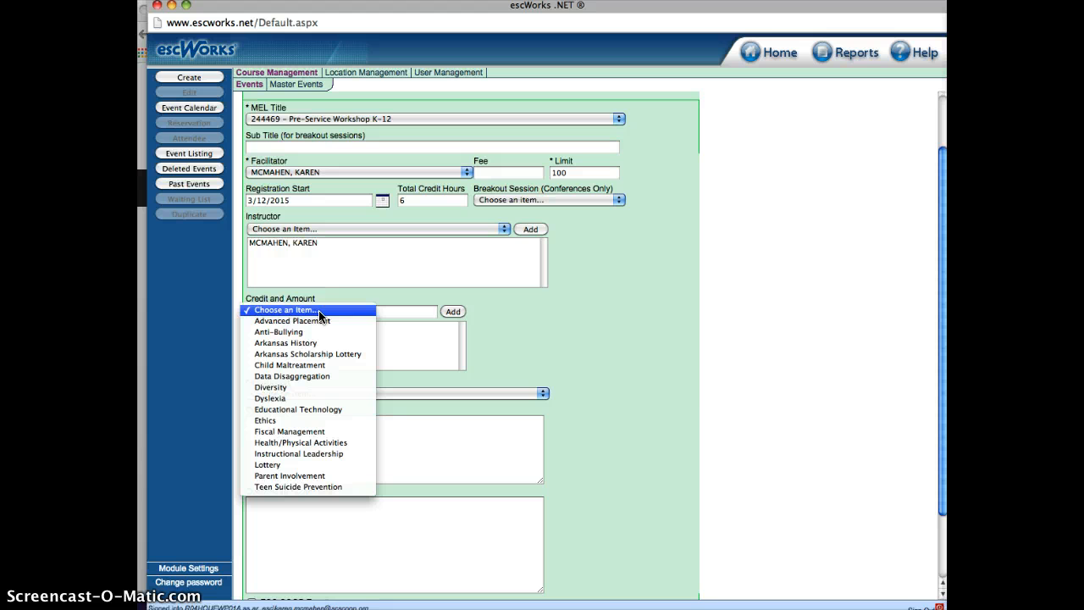
{"action": "left_click", "coordinate": [326, 475]}
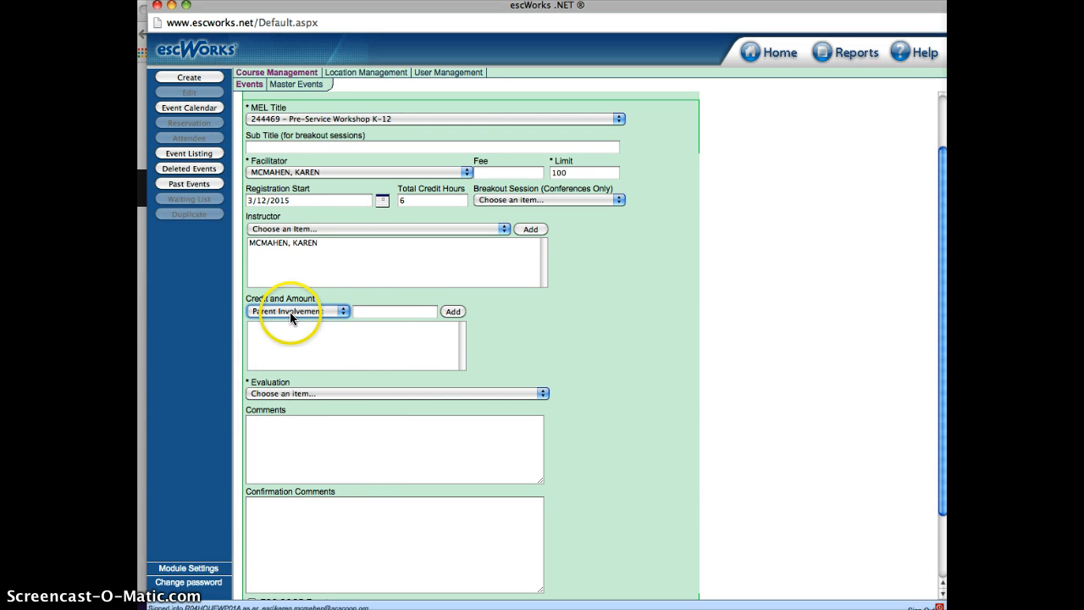
{"action": "left_click", "coordinate": [372, 313]}
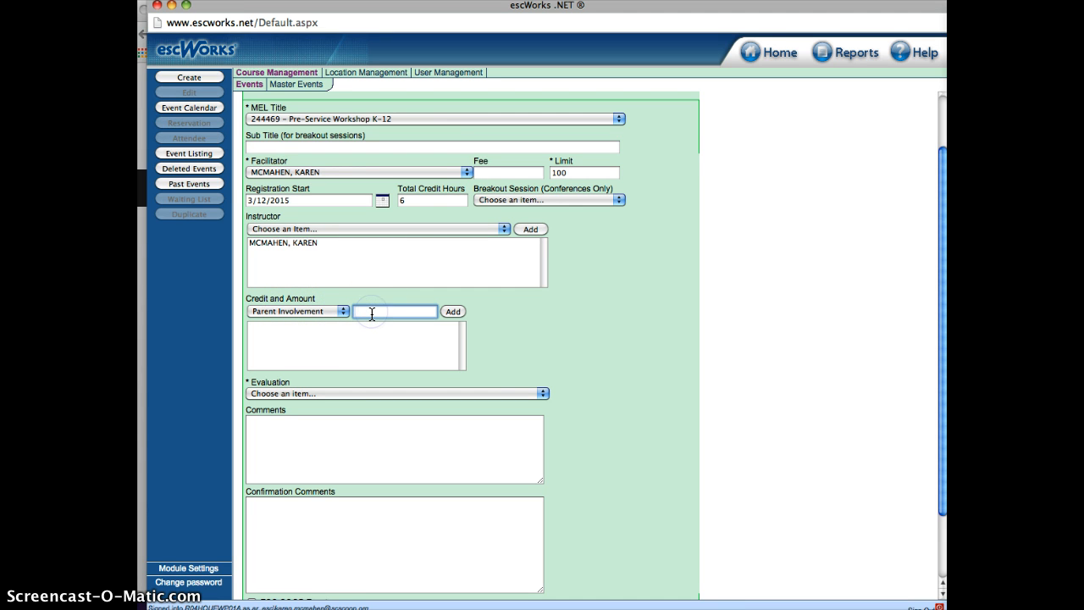
{"action": "type", "text": "2"}
{"action": "left_click", "coordinate": [451, 312]}
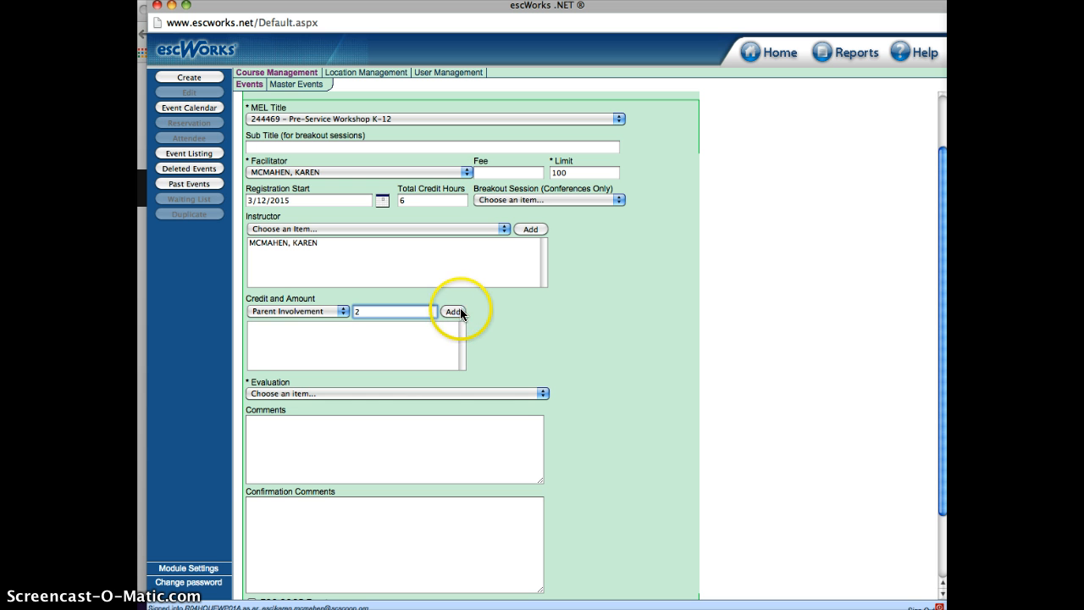
Add an Educational Technology credit with an amount of 2 to the event
{"action": "left_click", "coordinate": [339, 311]}
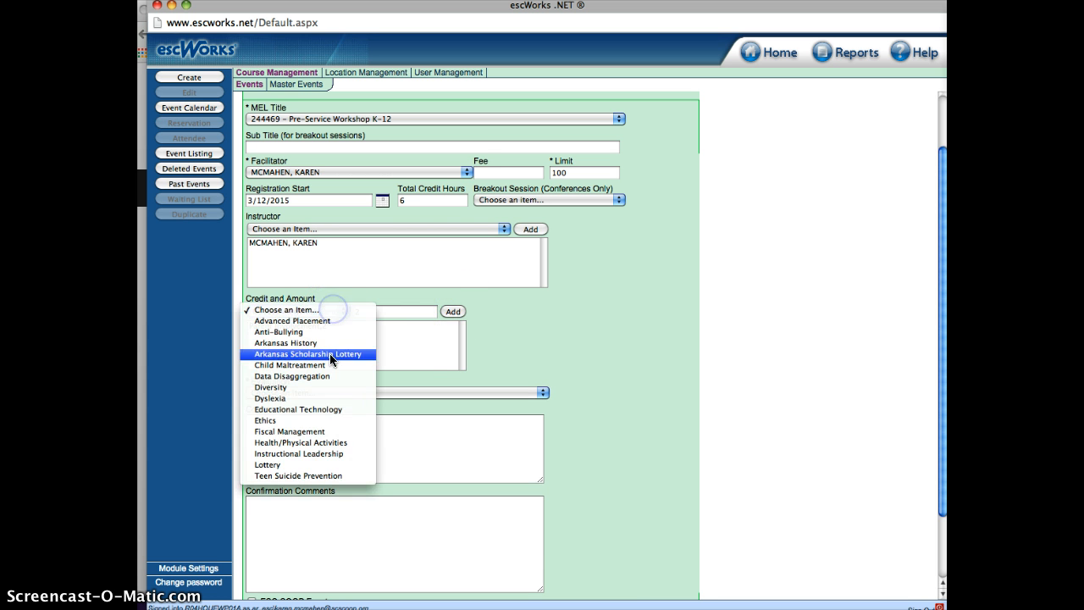
{"action": "left_click", "coordinate": [320, 410]}
{"action": "left_click", "coordinate": [366, 313]}
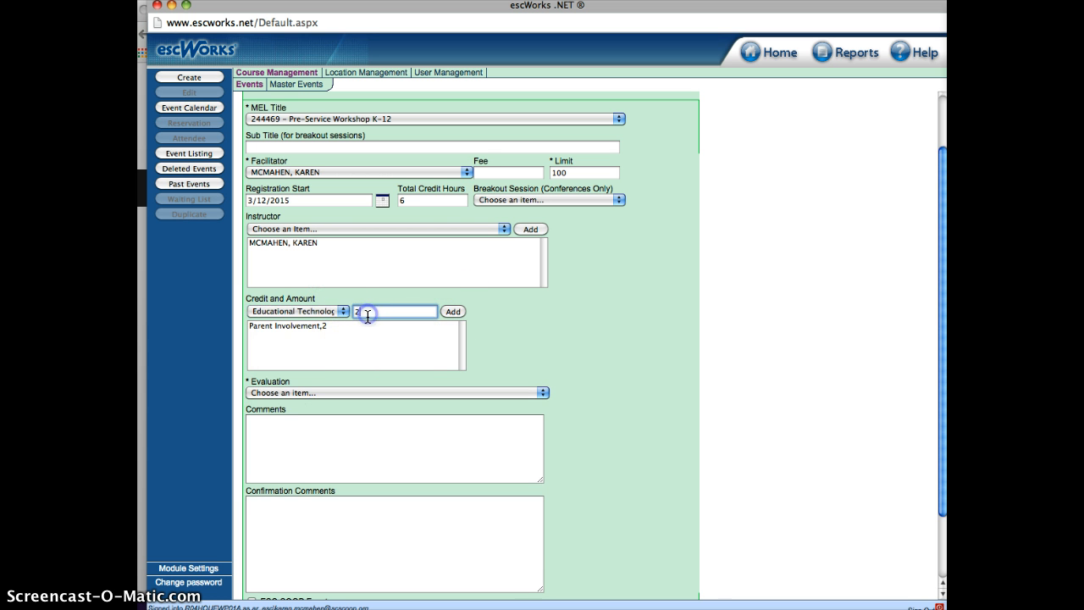
{"action": "type", "text": "2"}
{"action": "left_click", "coordinate": [451, 312]}
Add a Data Disaggregation credit with an amount of 2 to the event
{"action": "left_click", "coordinate": [341, 312]}
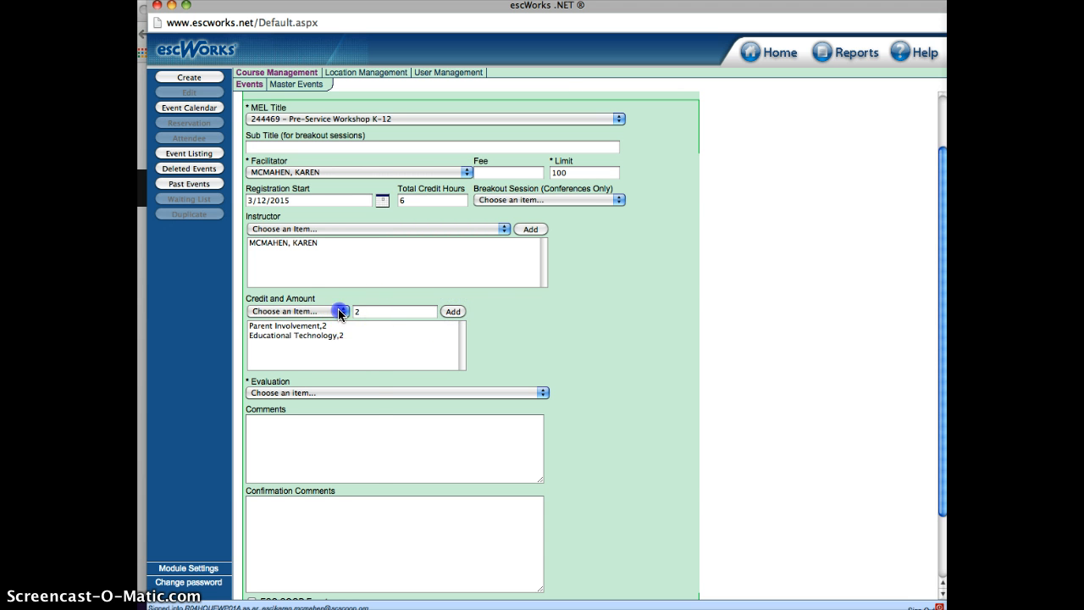
{"action": "left_click", "coordinate": [330, 376]}
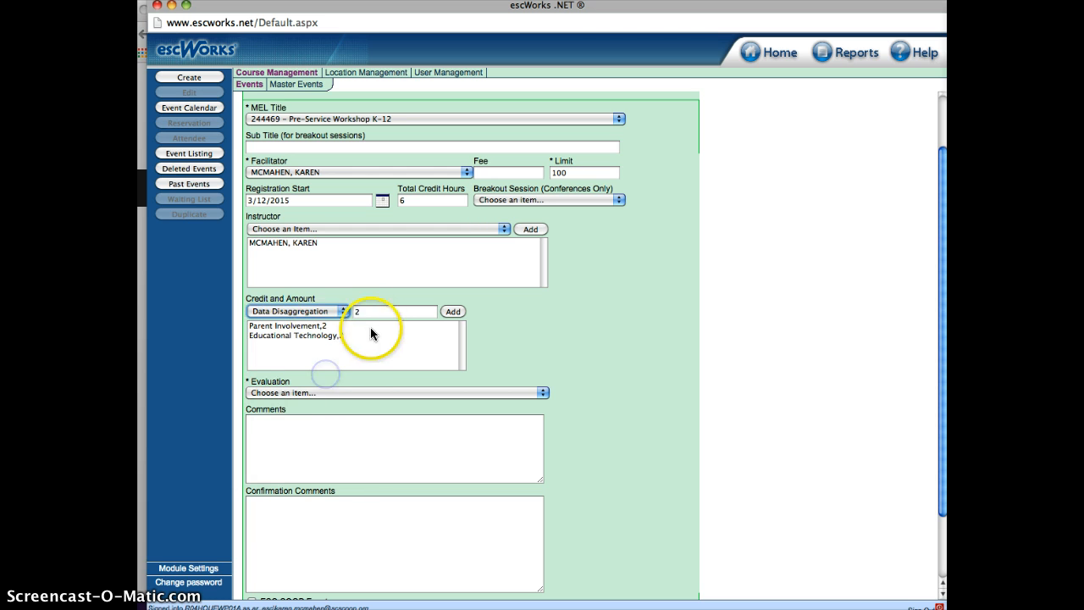
{"action": "left_click", "coordinate": [362, 312]}
{"action": "left_click", "coordinate": [452, 311]}
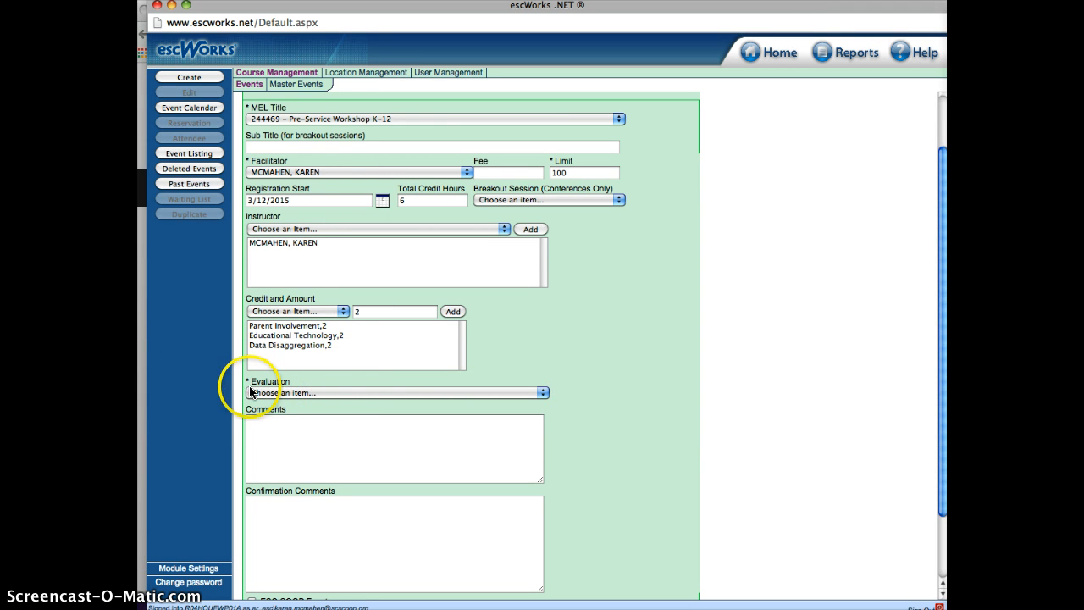
Set the event's evaluation option to No Evaluation
{"action": "left_click", "coordinate": [540, 392]}
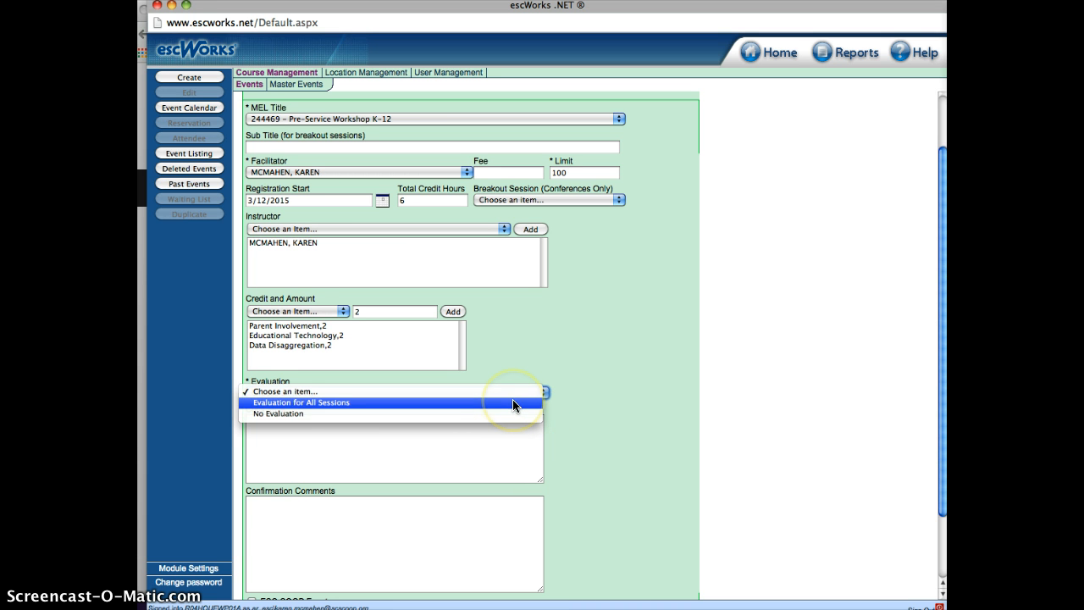
{"action": "left_click", "coordinate": [506, 414]}
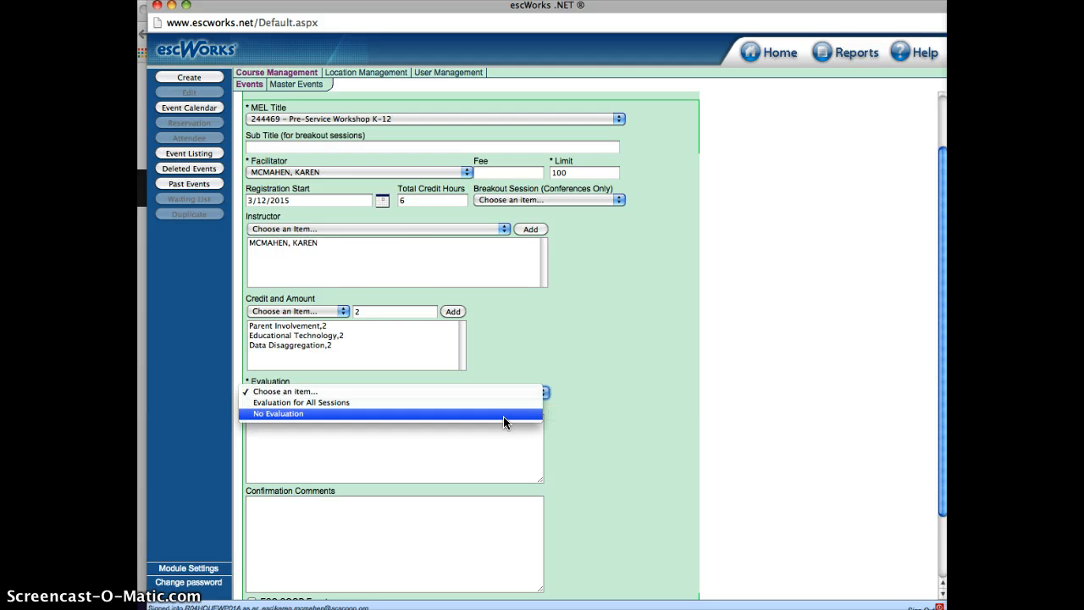
{"action": "left_click", "coordinate": [505, 415]}
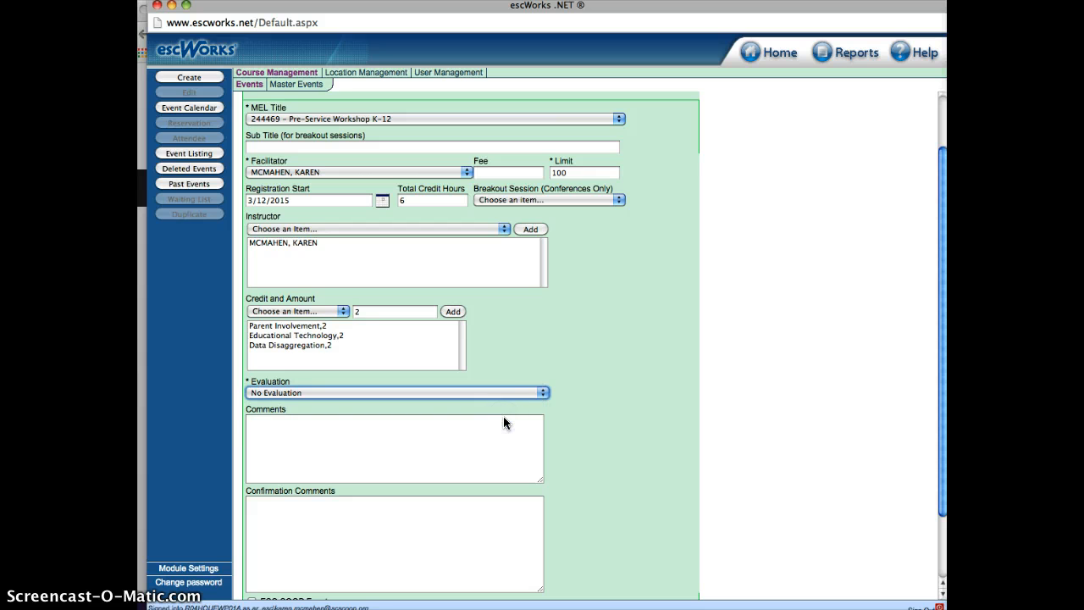
Enter "Lunch is provided." as the event's comments
{"action": "left_click", "coordinate": [257, 427]}
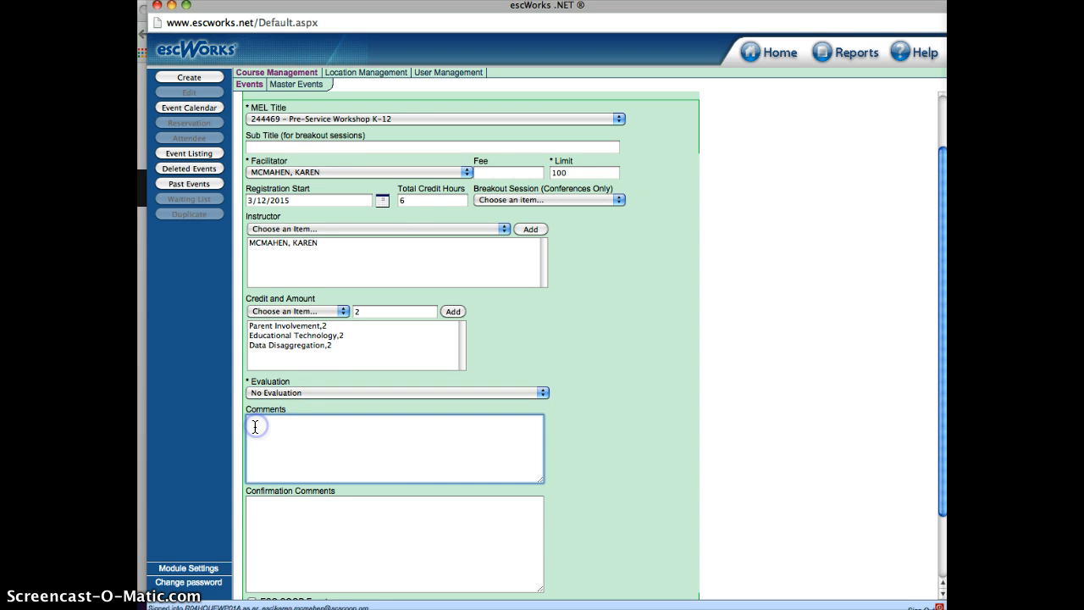
{"action": "left_click", "coordinate": [383, 448]}
{"action": "type", "text": "Lunch is provided."}
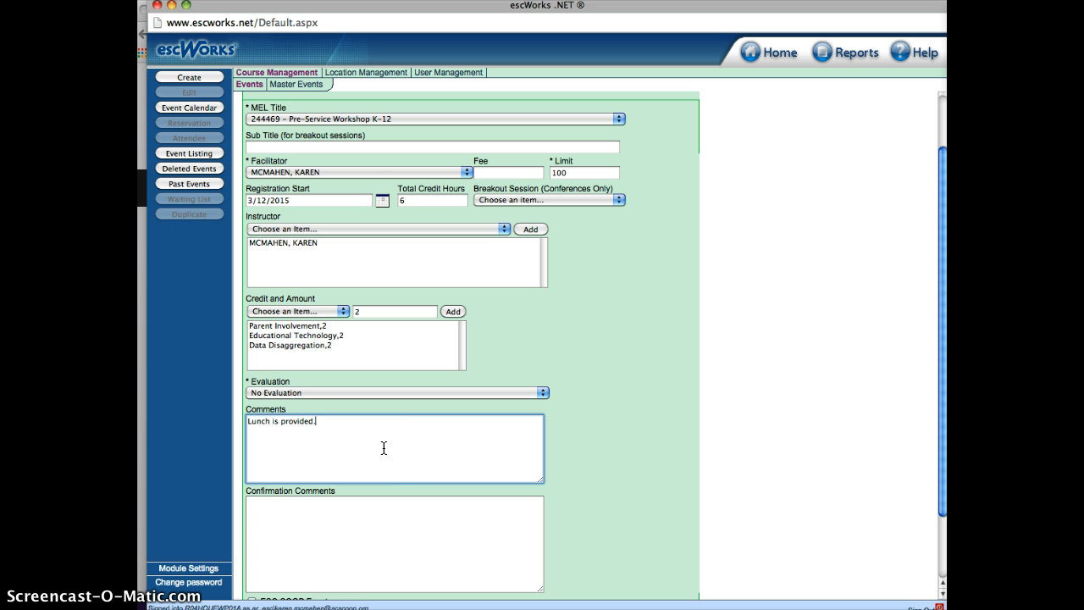
{"action": "left_click", "coordinate": [401, 453]}
Enter "Lunch is provided." as the event's confirmation comments
{"action": "left_click", "coordinate": [272, 510]}
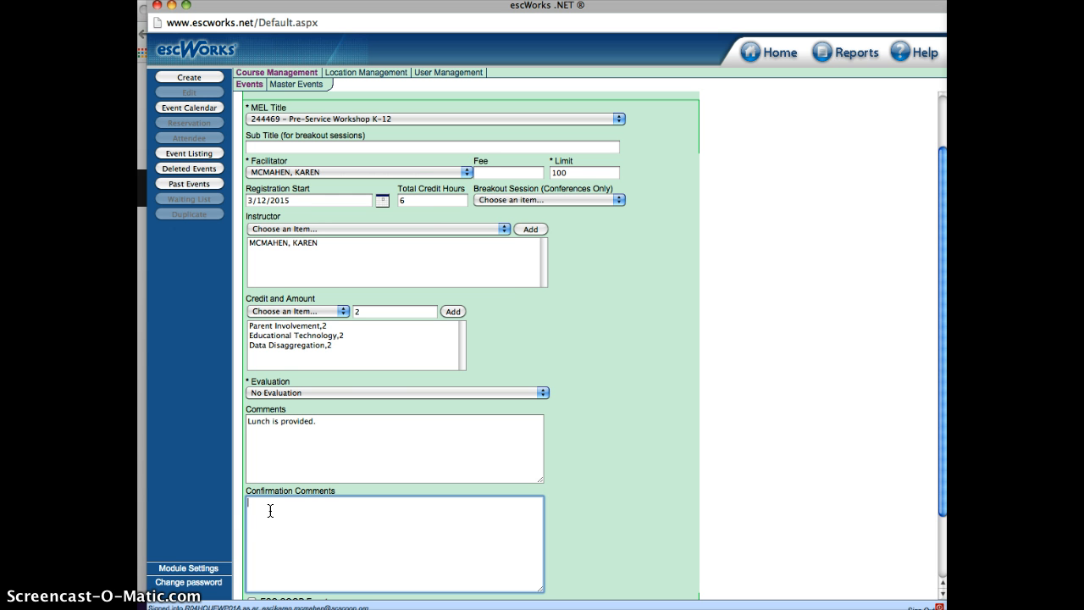
{"action": "left_click", "coordinate": [271, 510]}
{"action": "type", "text": "Lunch is provided."}
Leave the event's discounts blank and save the new event from its preview
{"action": "scroll", "coordinate": [431, 477], "scroll_direction": "down", "scroll_amount": 2}
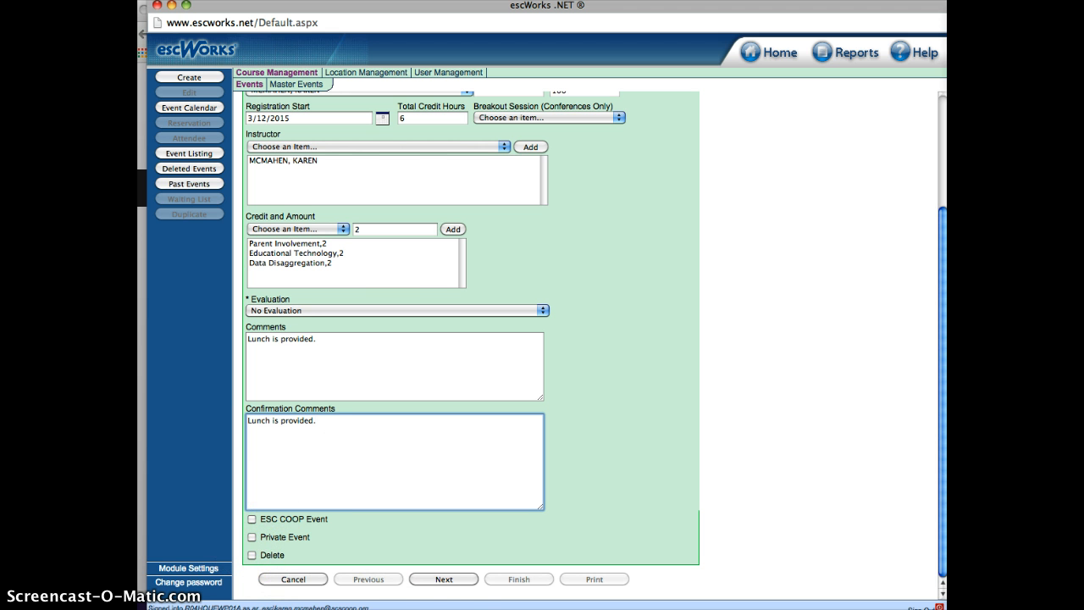
{"action": "left_click", "coordinate": [455, 583]}
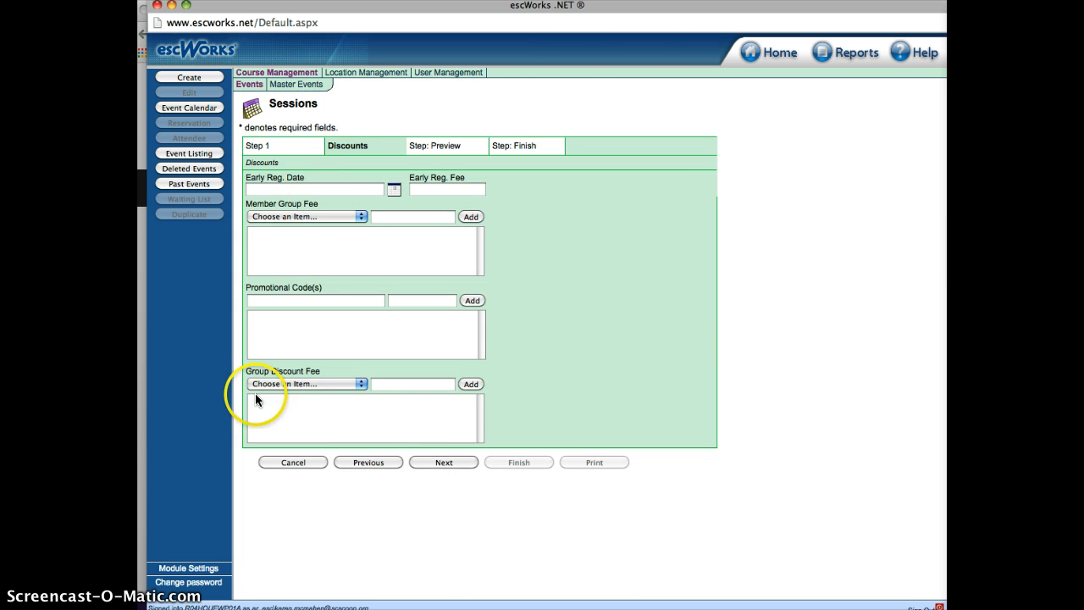
{"action": "left_click", "coordinate": [444, 463]}
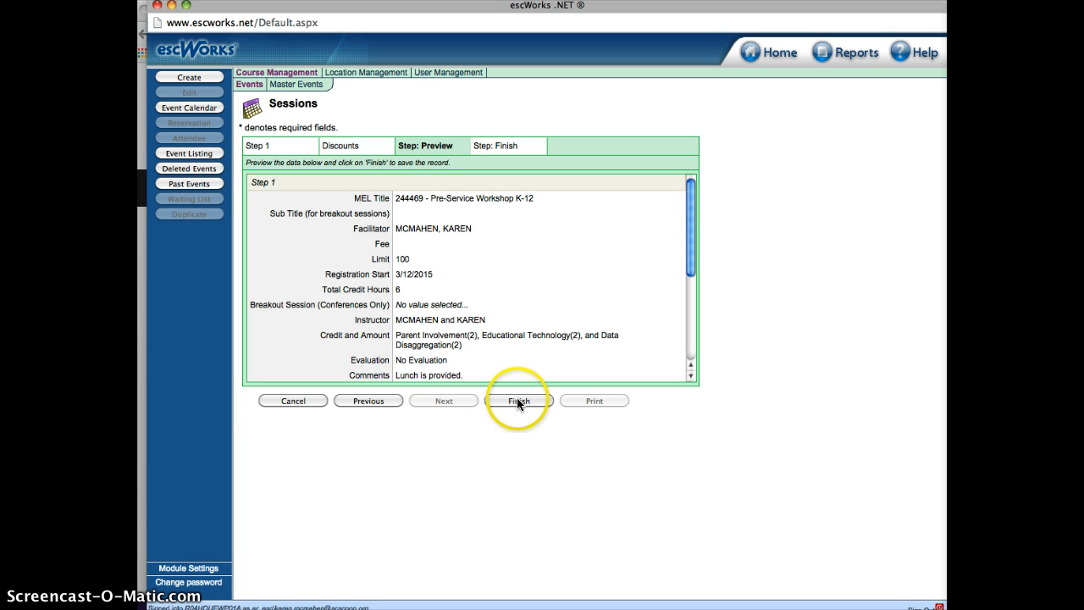
{"action": "left_click", "coordinate": [518, 400]}
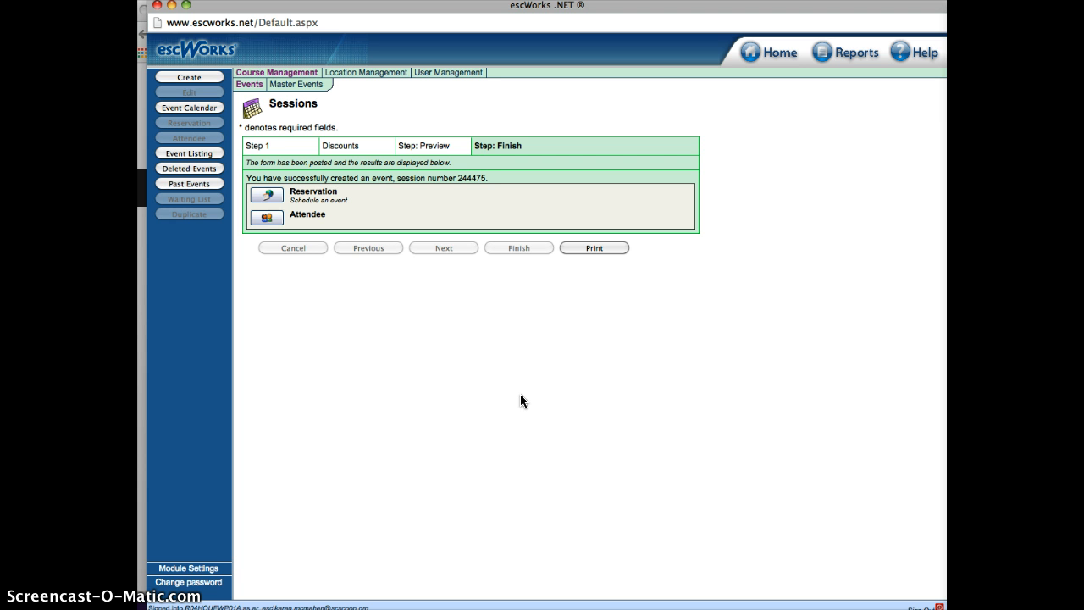
Start a room reservation for the new event and set its site to Magnolia School District
{"action": "left_click", "coordinate": [270, 196]}
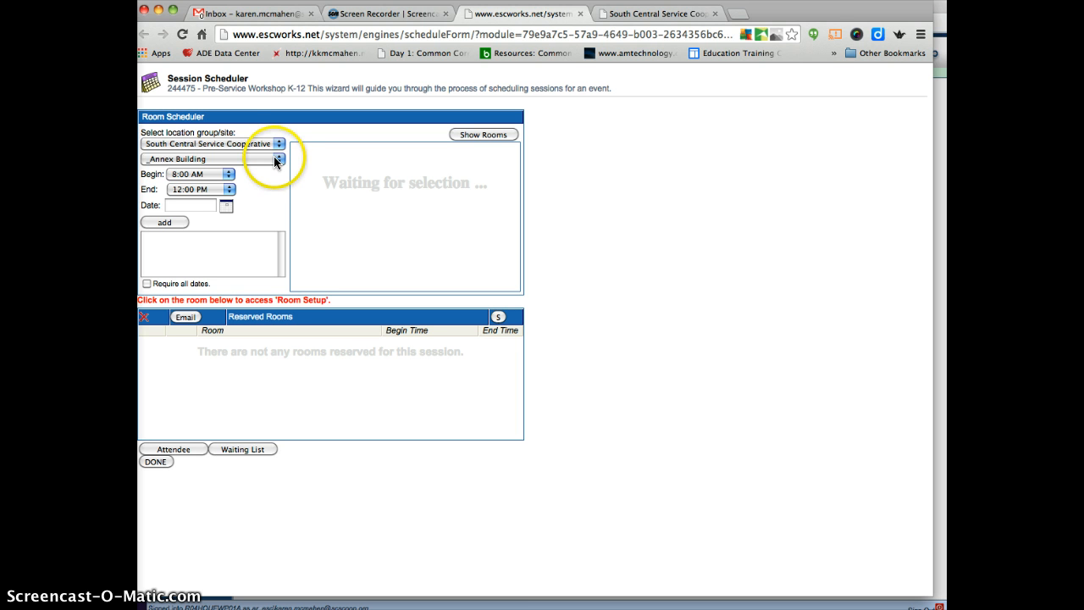
{"action": "left_click", "coordinate": [276, 160]}
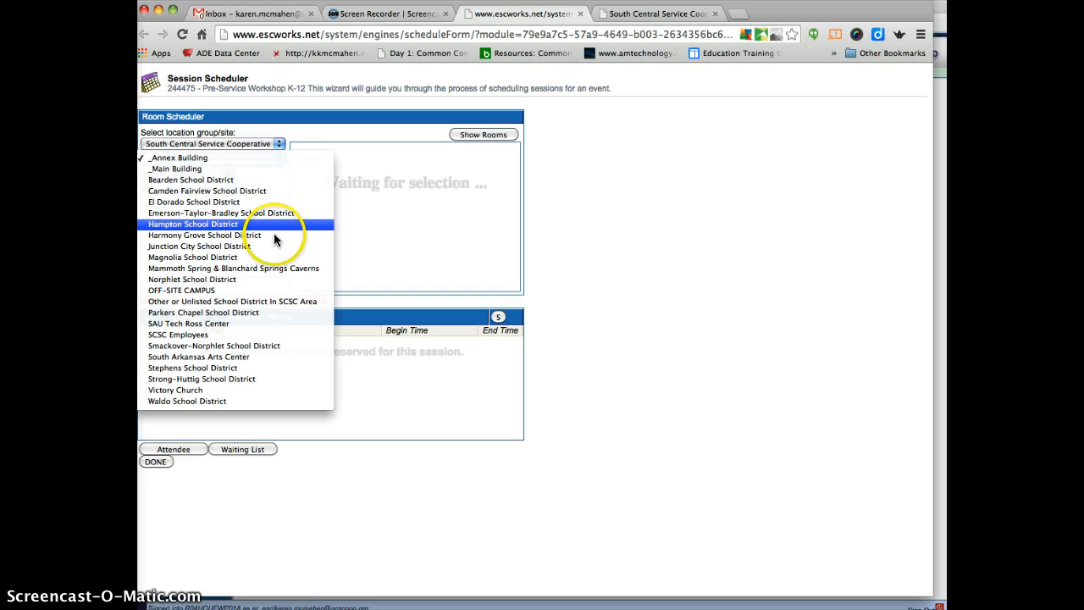
{"action": "left_click", "coordinate": [273, 260]}
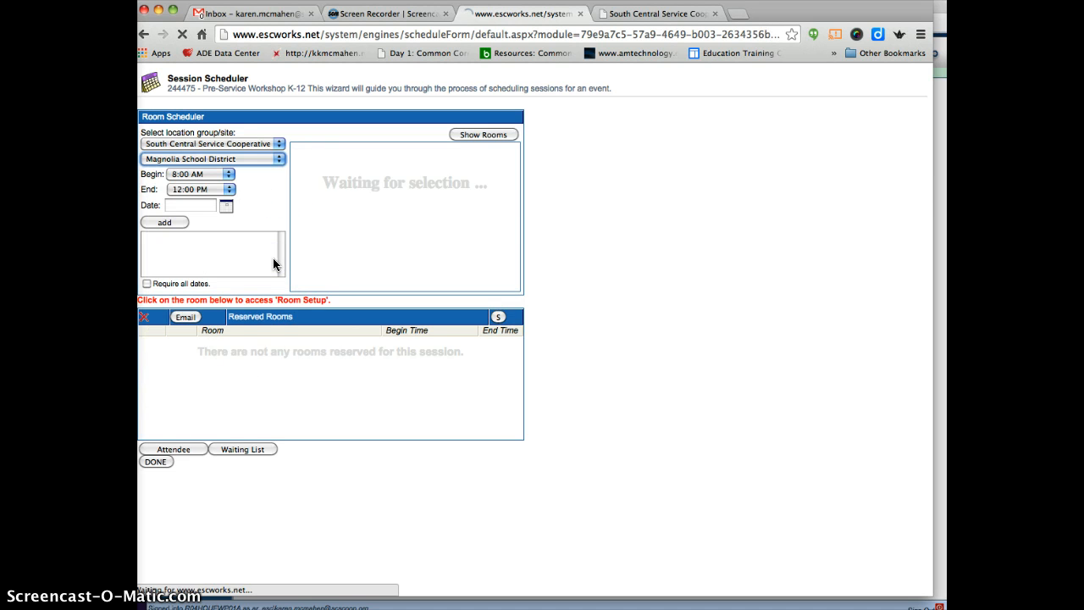
Set the reservation to begin at 8:30 AM and end at 3:30 PM
{"action": "left_click", "coordinate": [229, 176]}
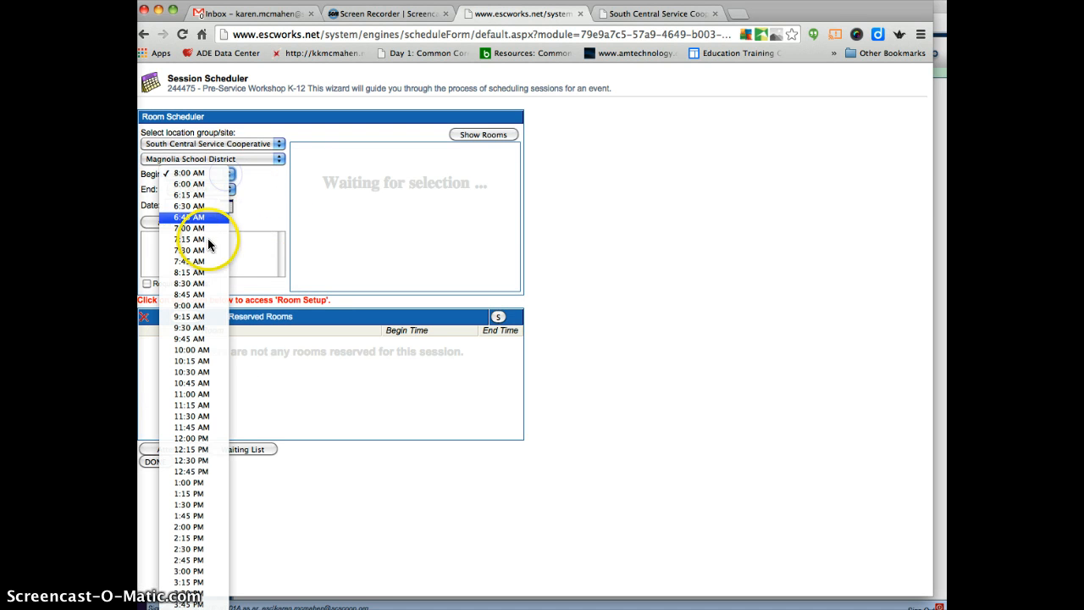
{"action": "left_click", "coordinate": [209, 284]}
{"action": "left_click", "coordinate": [229, 189]}
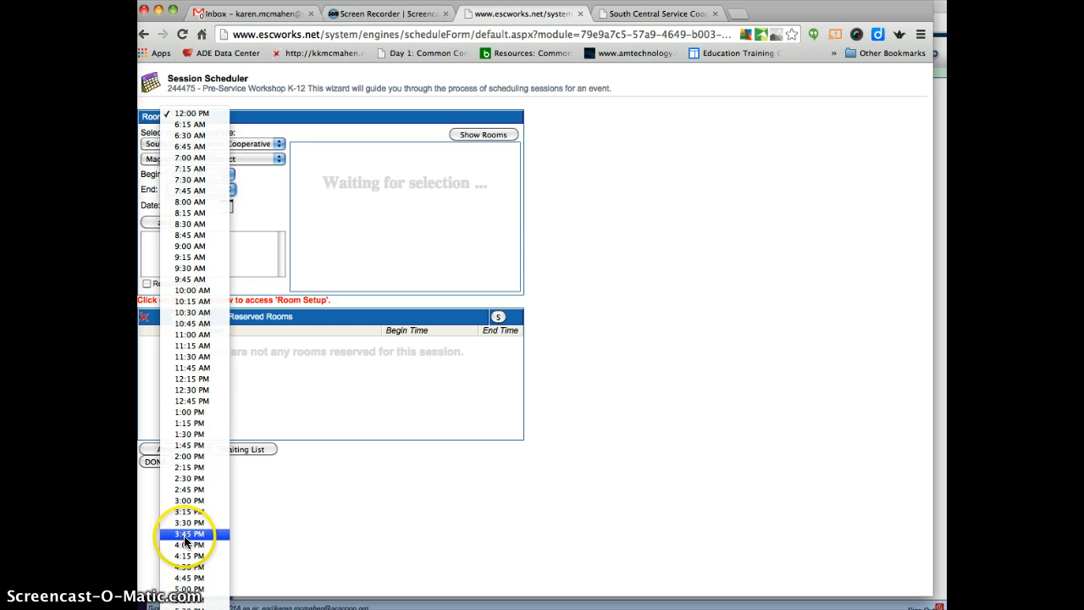
{"action": "left_click", "coordinate": [189, 519]}
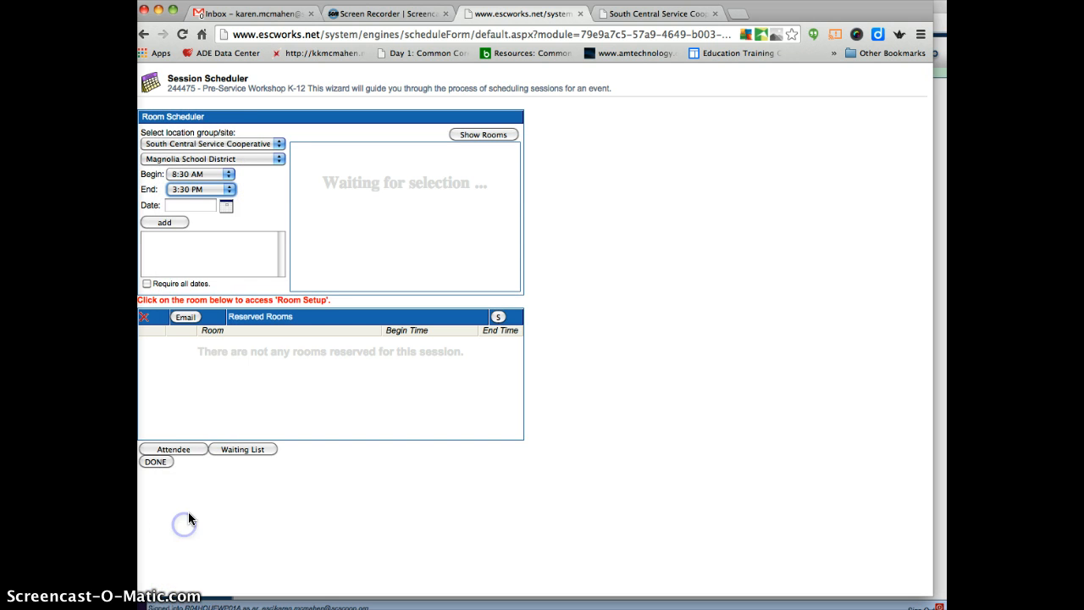
Add 6/4/2015 to the reservation's list of session dates
{"action": "left_click", "coordinate": [226, 206]}
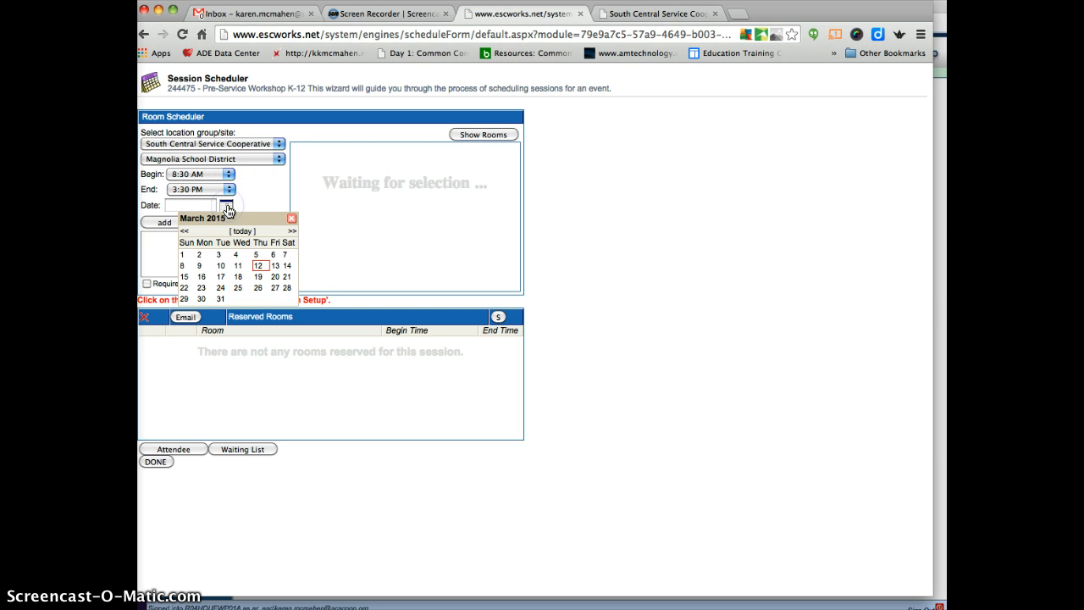
{"action": "left_click", "coordinate": [290, 232]}
{"action": "left_click", "coordinate": [291, 232]}
{"action": "left_click", "coordinate": [290, 232]}
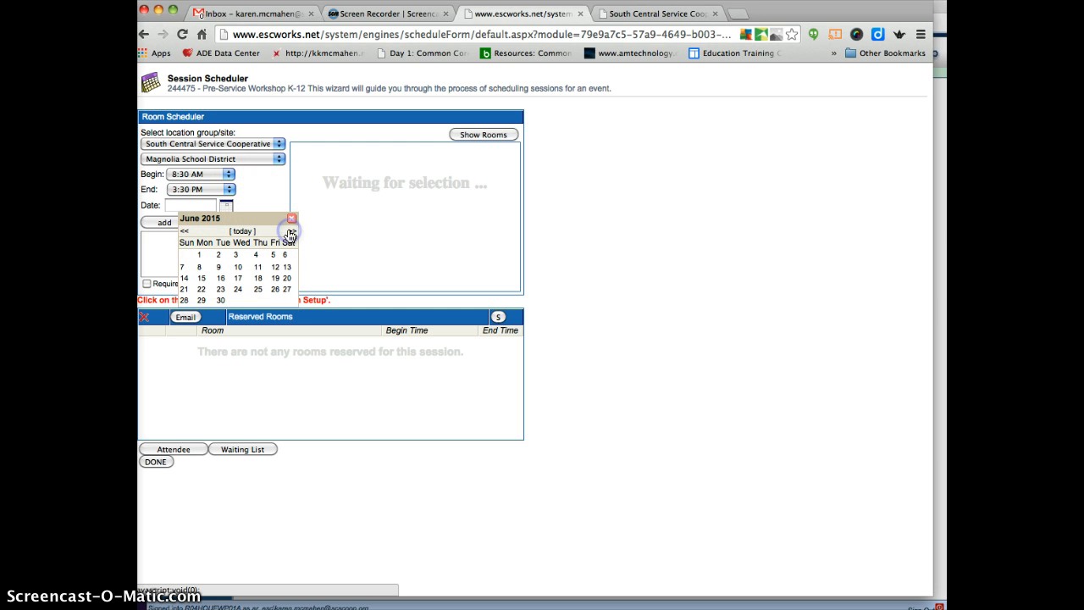
{"action": "left_click", "coordinate": [257, 255]}
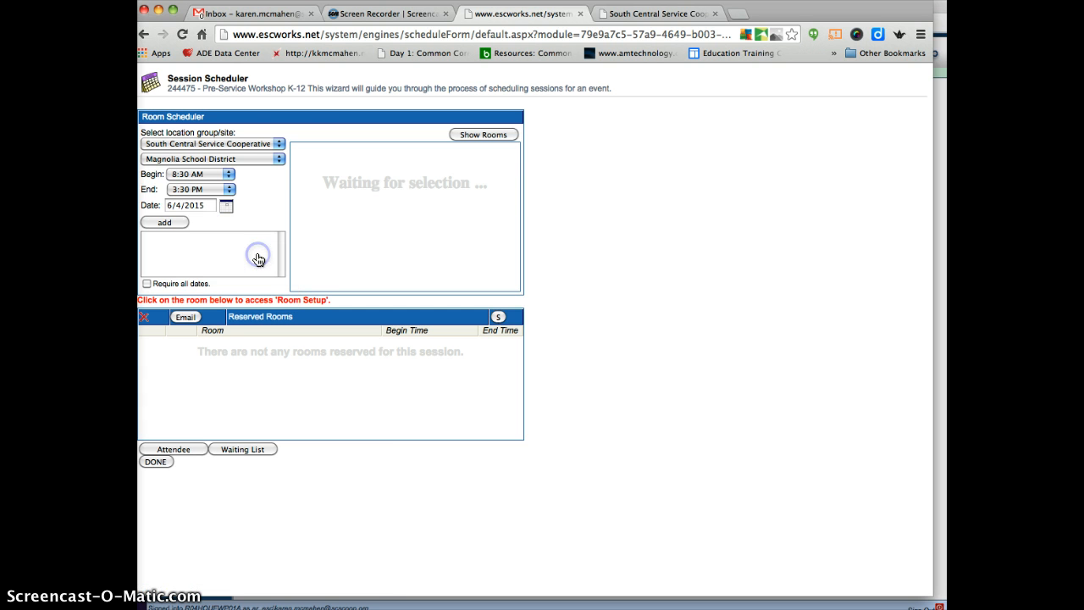
{"action": "left_click", "coordinate": [157, 221]}
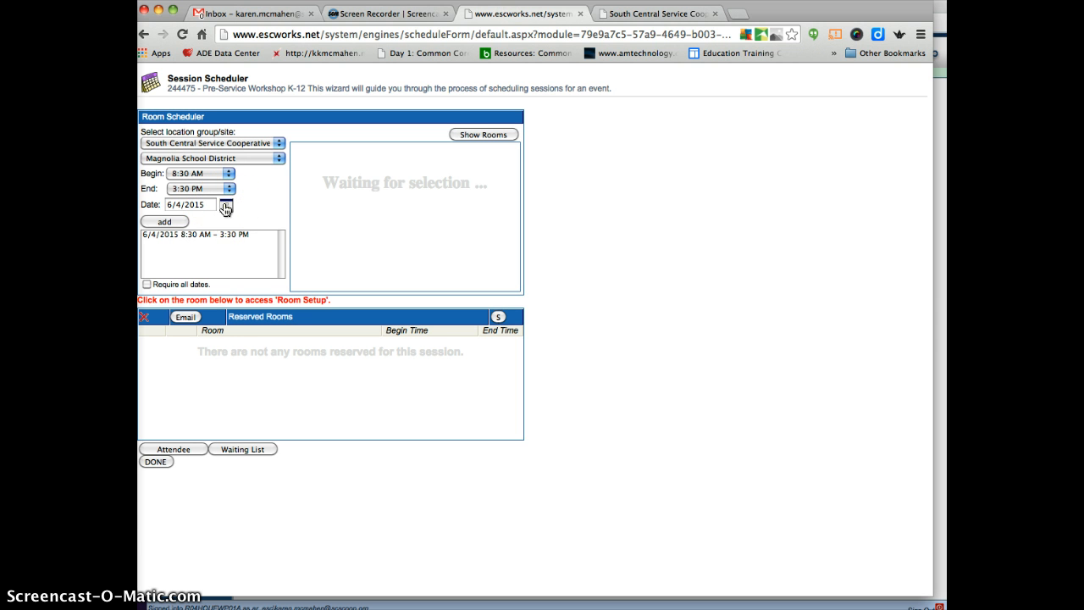
Add 6/5/2015 as a second session date and require all dates for the reservation
{"action": "left_click", "coordinate": [226, 208]}
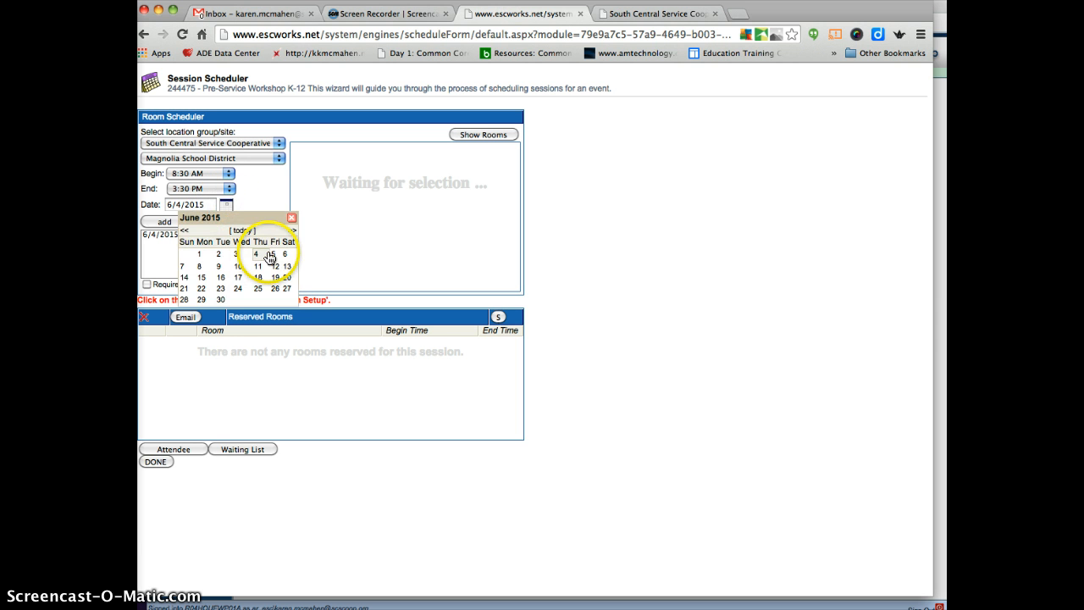
{"action": "left_click", "coordinate": [264, 251]}
{"action": "left_click", "coordinate": [174, 222]}
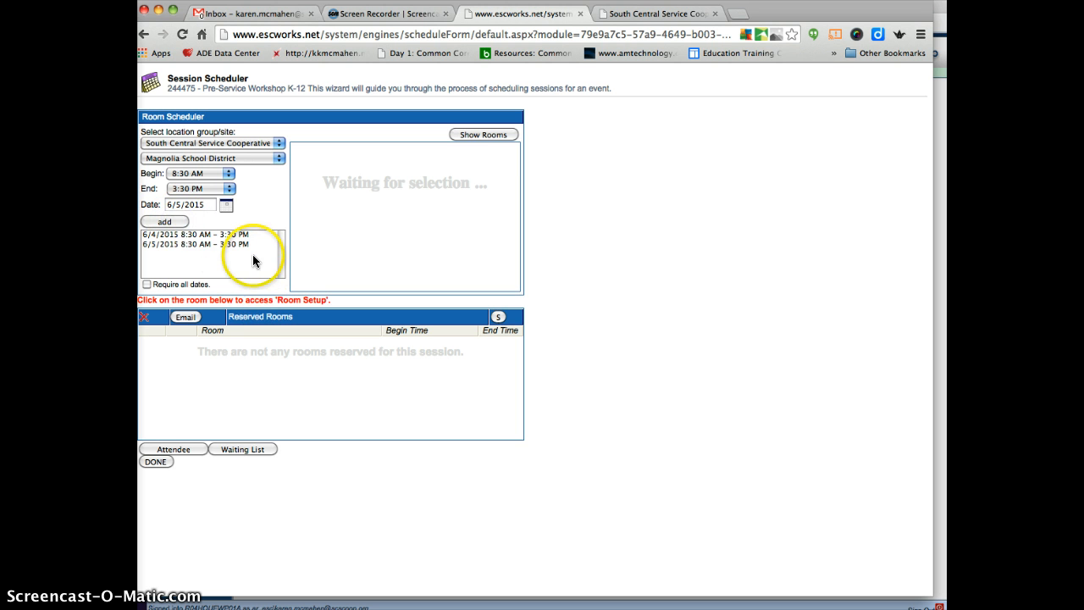
{"action": "left_click", "coordinate": [146, 284]}
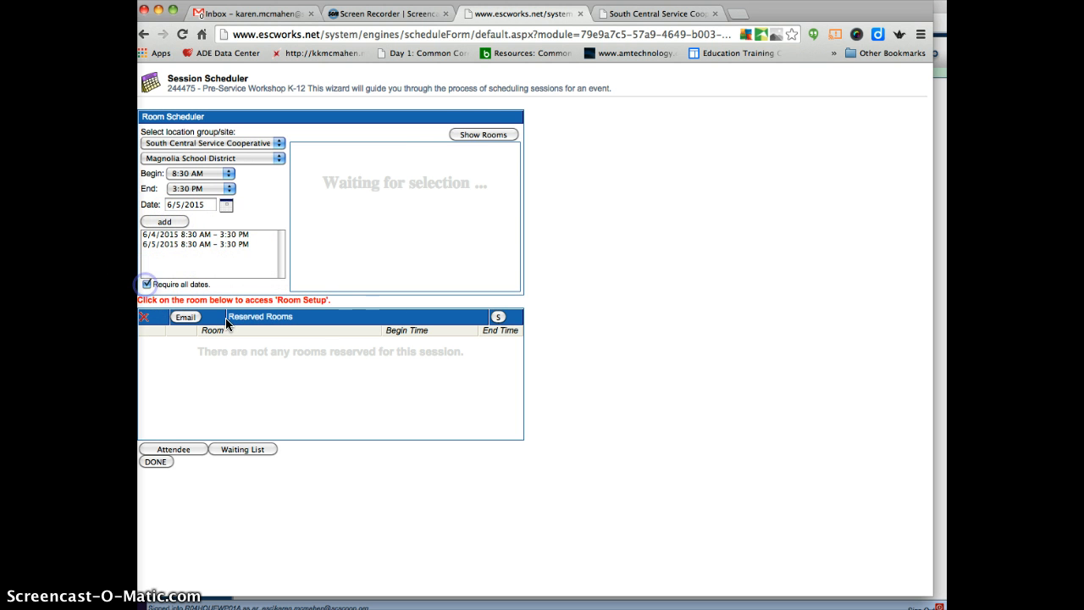
Reserve the Magnolia High School Cafeteria for the selected dates and finish the session scheduling
{"action": "left_click", "coordinate": [475, 136]}
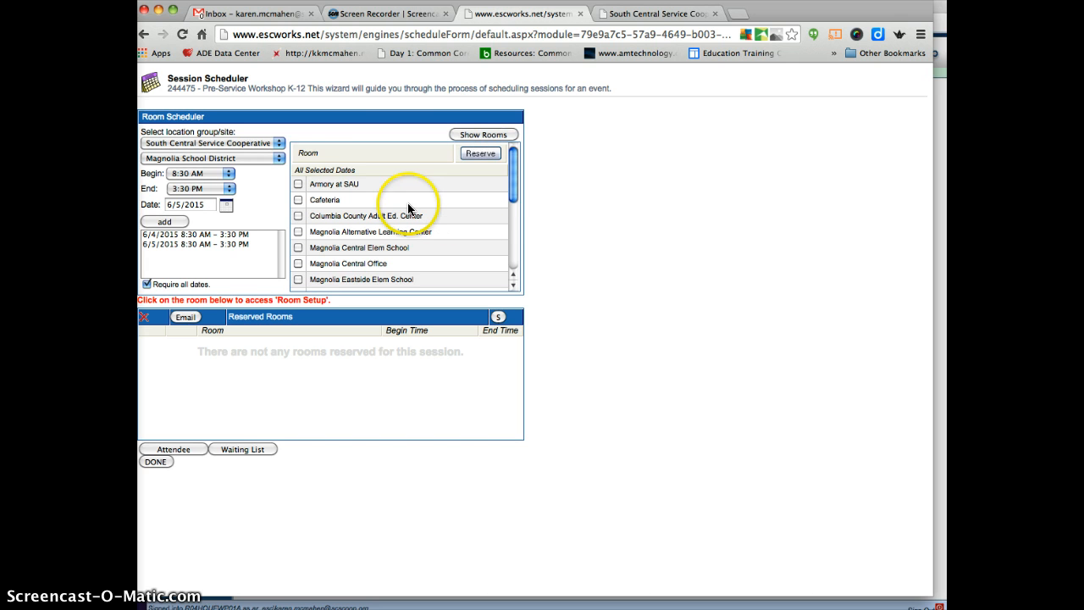
{"action": "scroll", "coordinate": [407, 209], "scroll_direction": "down", "scroll_amount": 2}
{"action": "scroll", "coordinate": [408, 209], "scroll_direction": "down", "scroll_amount": 7}
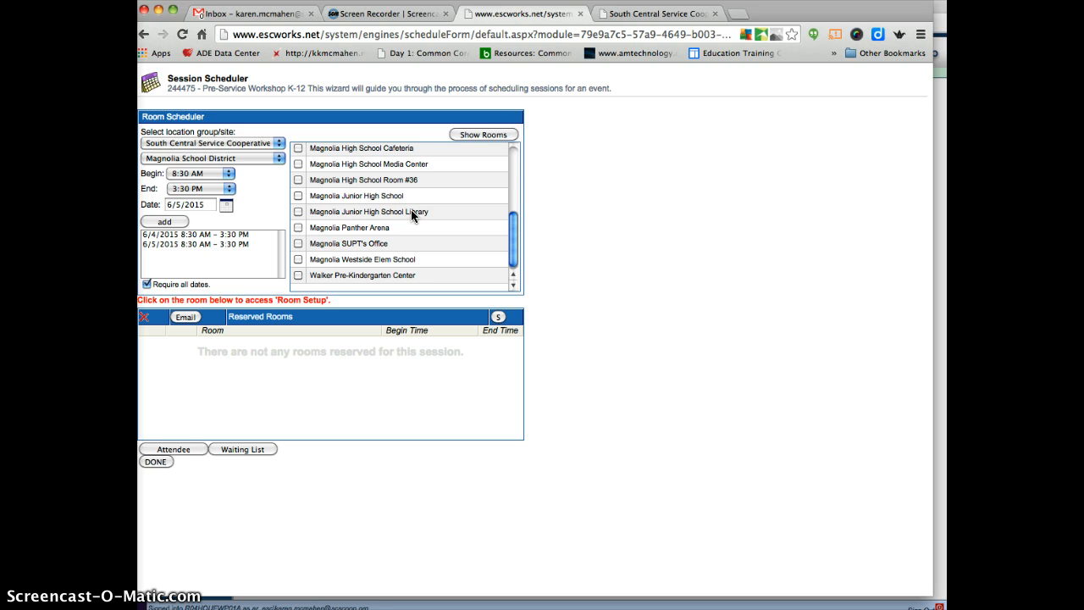
{"action": "scroll", "coordinate": [410, 212], "scroll_direction": "up", "scroll_amount": 8}
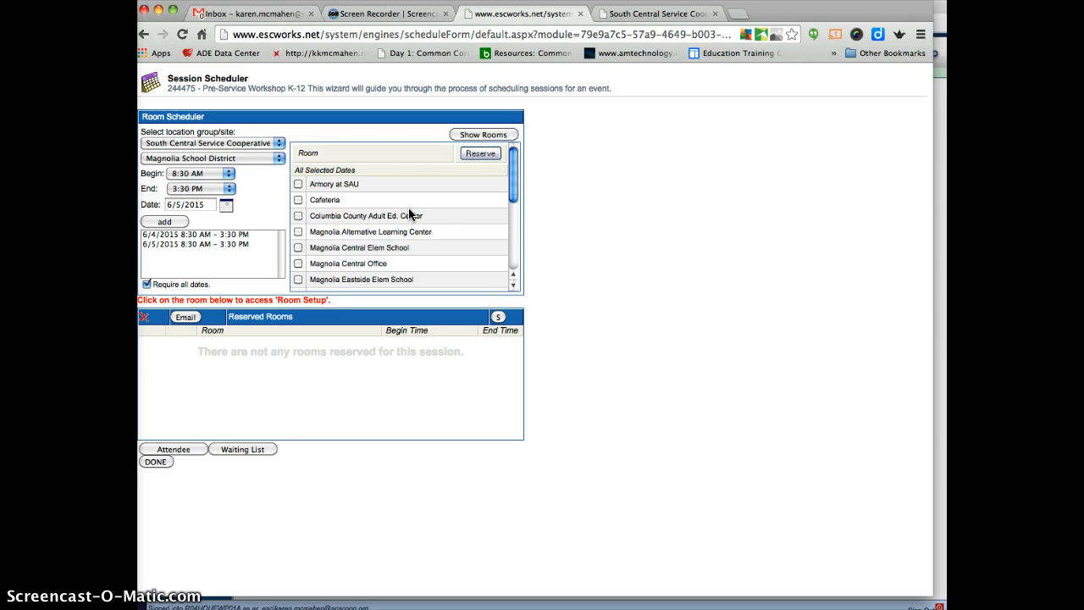
{"action": "scroll", "coordinate": [410, 215], "scroll_direction": "down", "scroll_amount": 5}
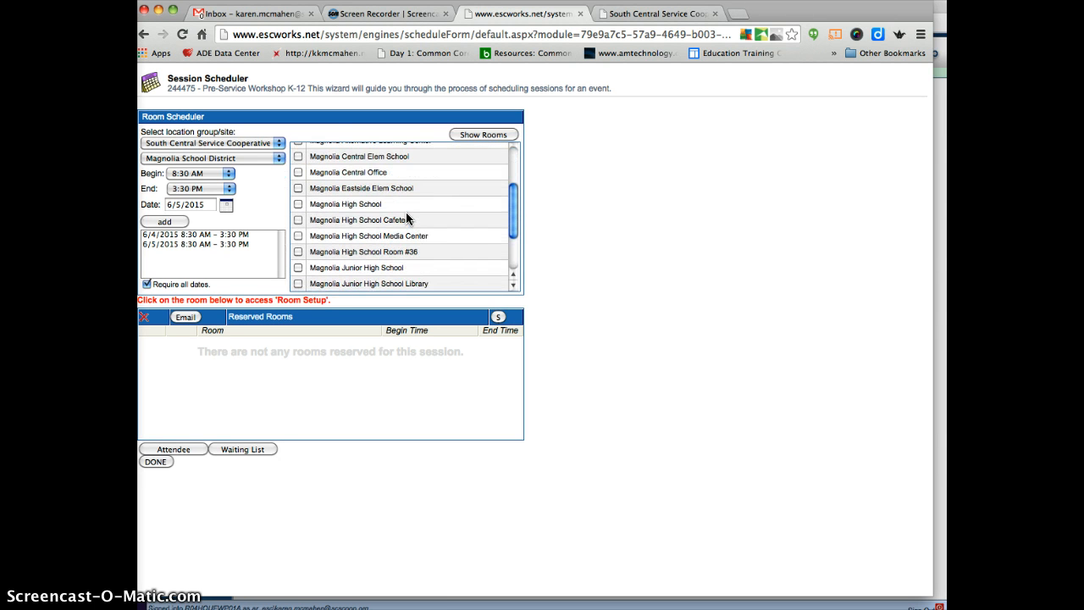
{"action": "left_click", "coordinate": [299, 221]}
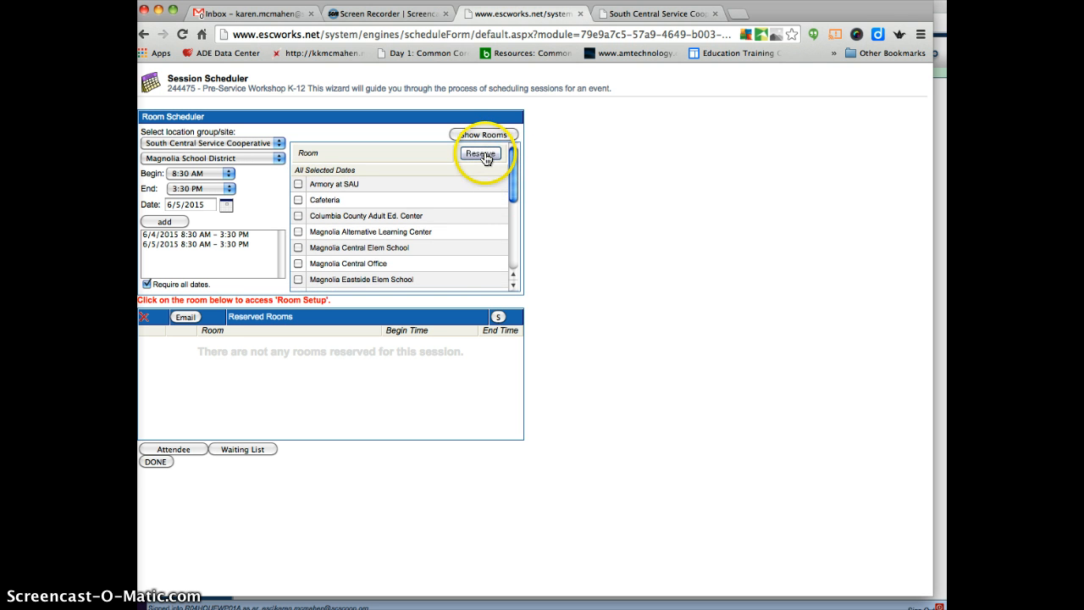
{"action": "left_click", "coordinate": [483, 155]}
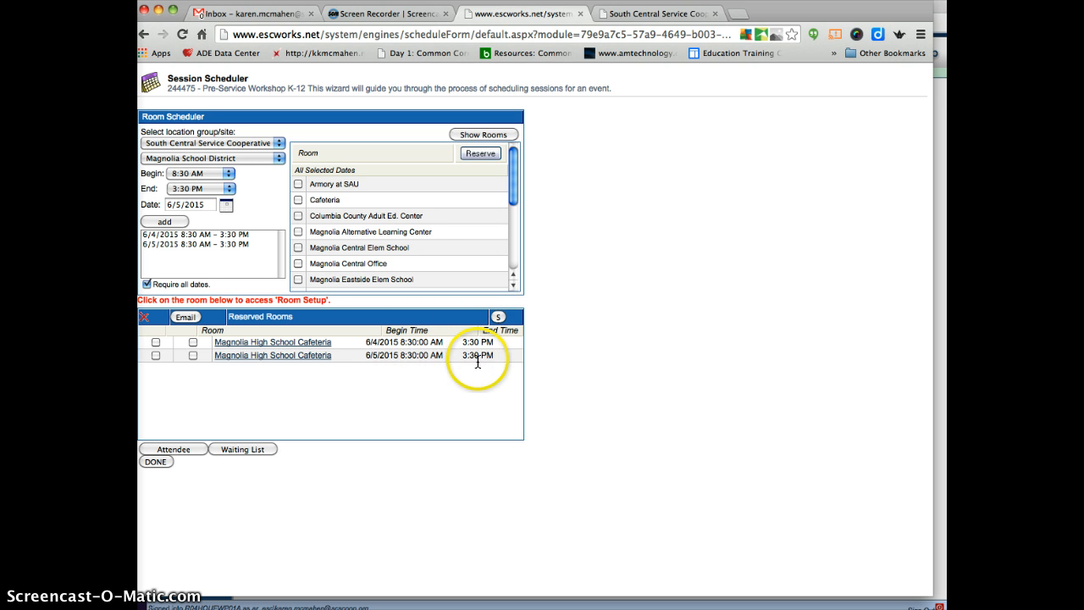
{"action": "left_click", "coordinate": [156, 462]}
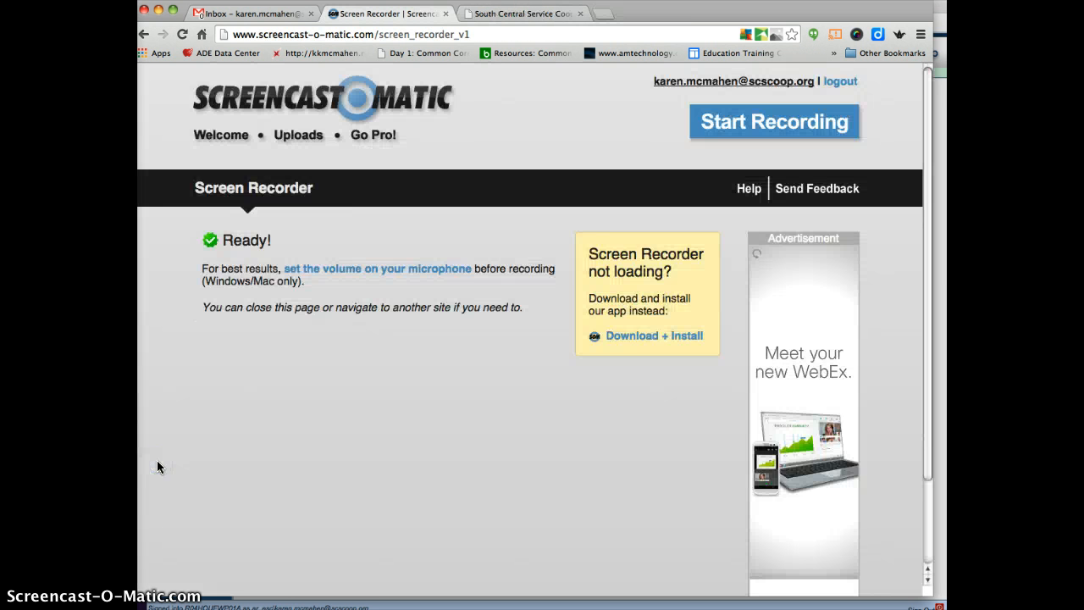
Open the ESCWorks Calendar from the South Central Service Cooperative website and filter it to Mayflower School District
{"action": "left_click", "coordinate": [505, 15]}
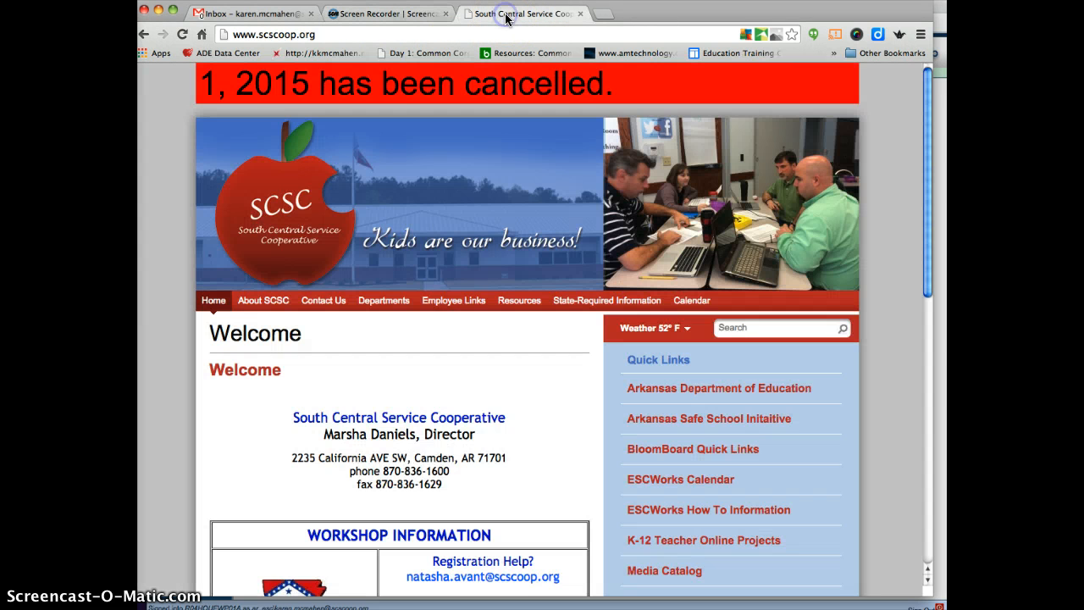
{"action": "left_click", "coordinate": [715, 481]}
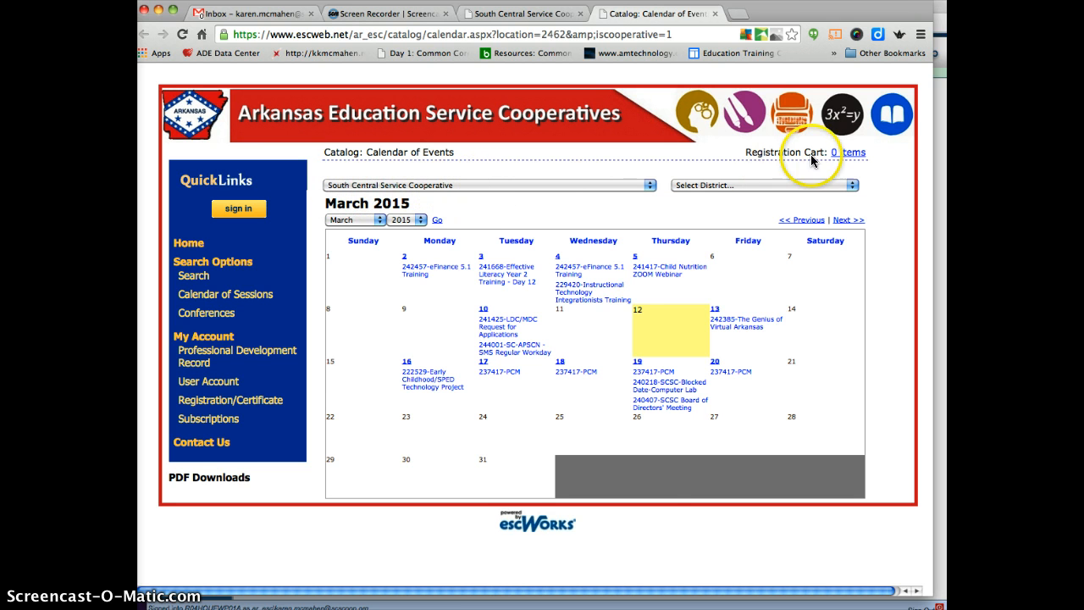
{"action": "left_click", "coordinate": [852, 185]}
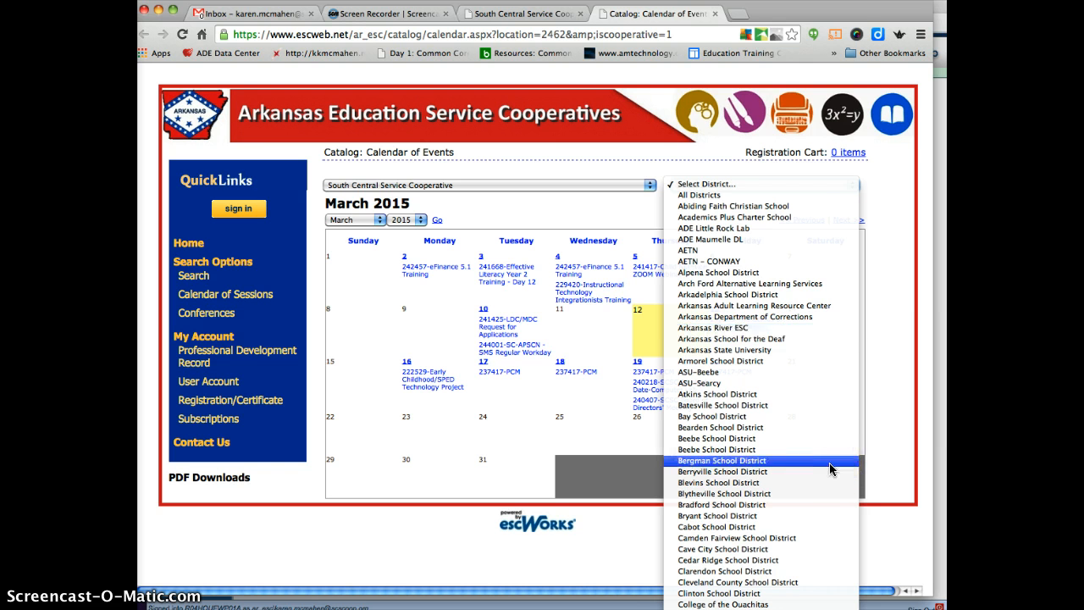
{"action": "key", "text": "m"}
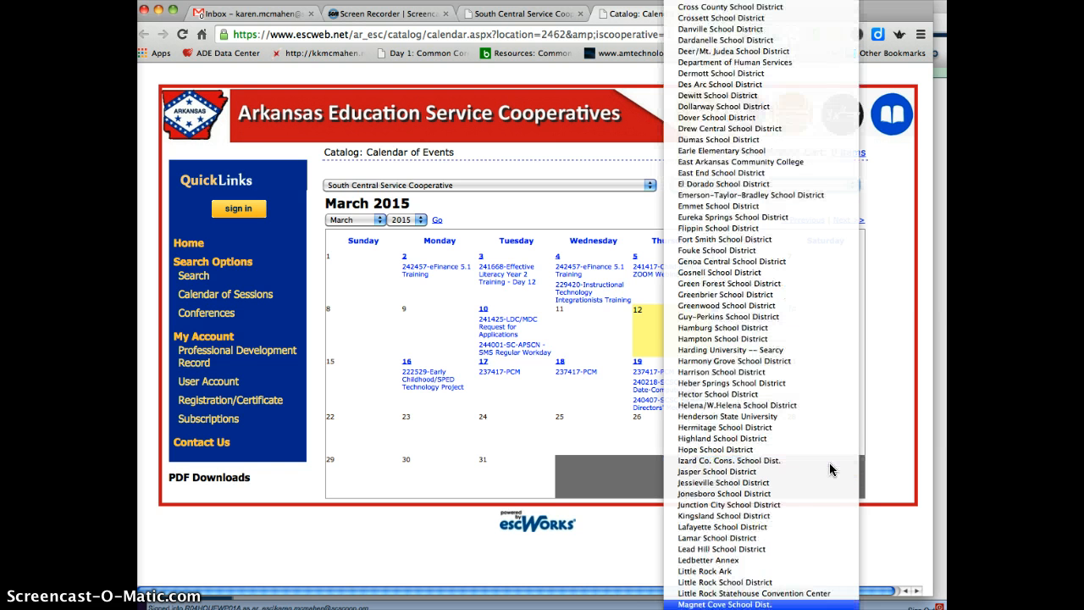
{"action": "type", "text": "nomagno"}
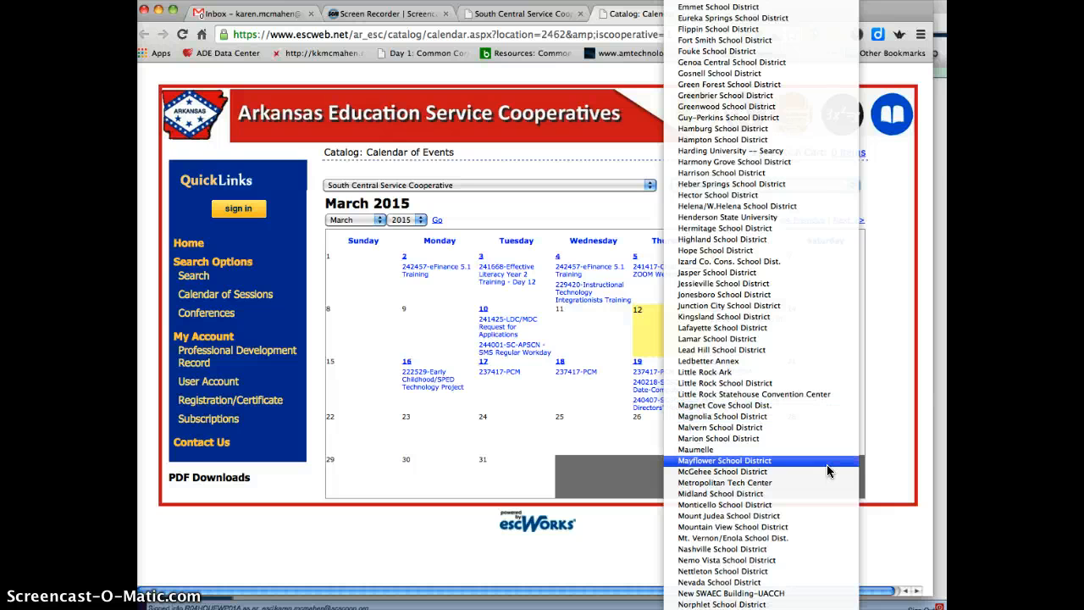
{"action": "left_click", "coordinate": [828, 464]}
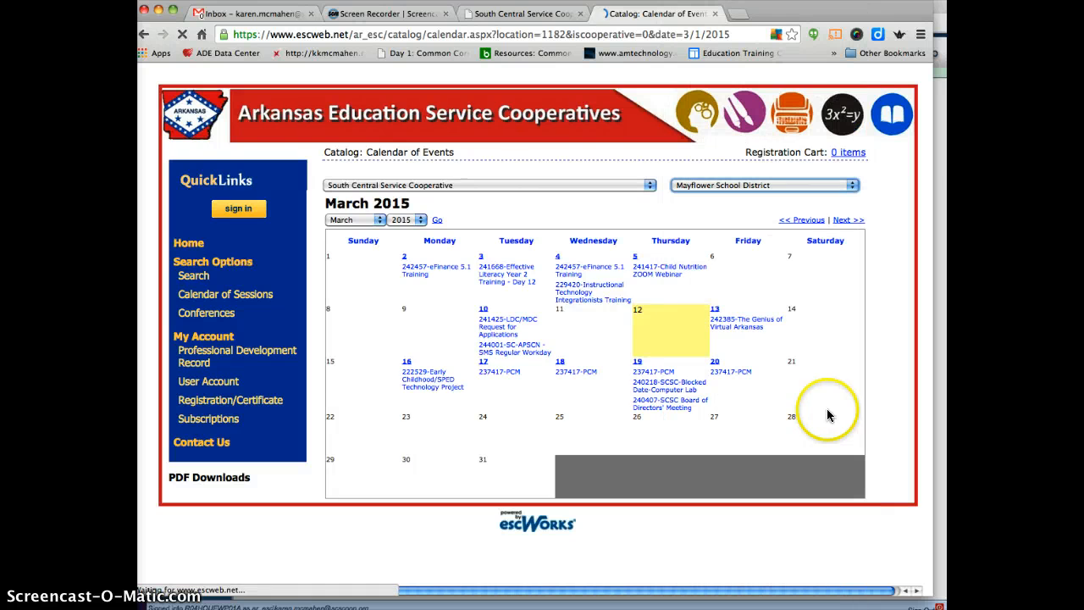
Display the June 2015 calendar of events for the selected district
{"action": "left_click", "coordinate": [376, 220]}
{"action": "left_click", "coordinate": [360, 253]}
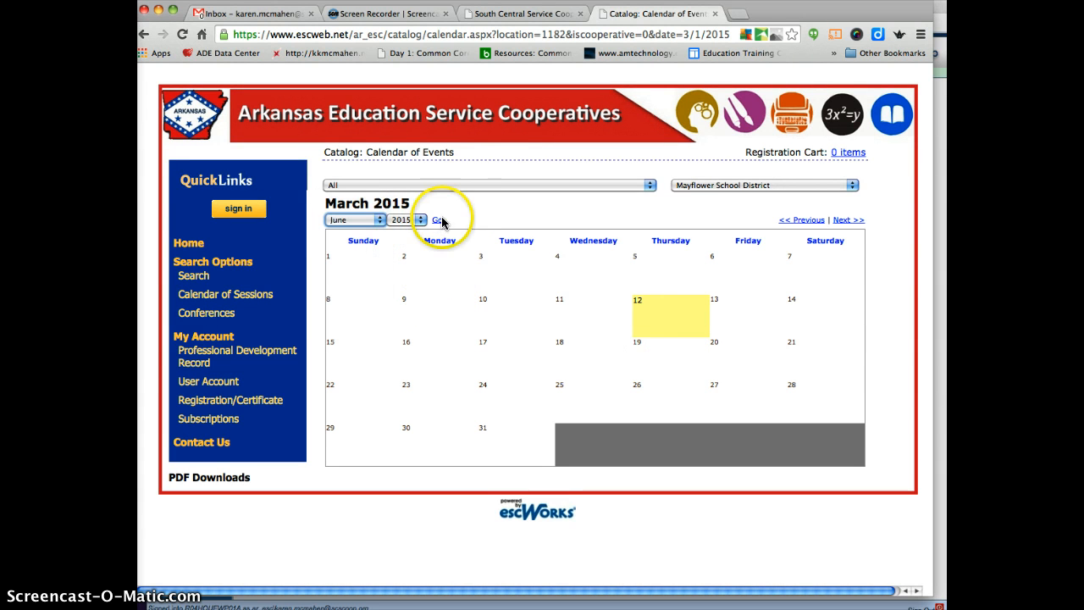
{"action": "left_click", "coordinate": [437, 222]}
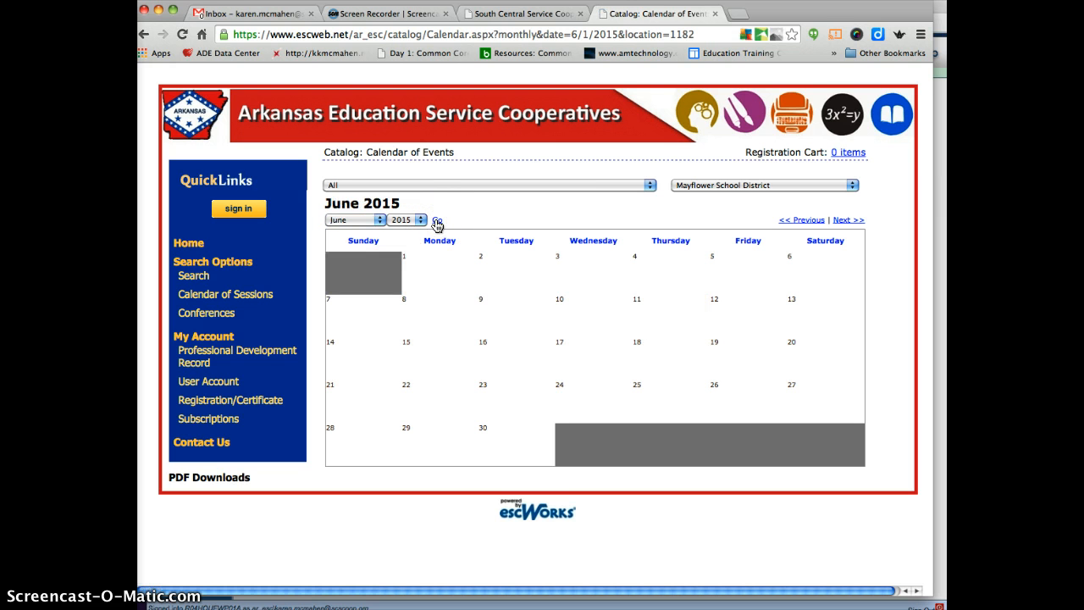
{"action": "left_click", "coordinate": [437, 222]}
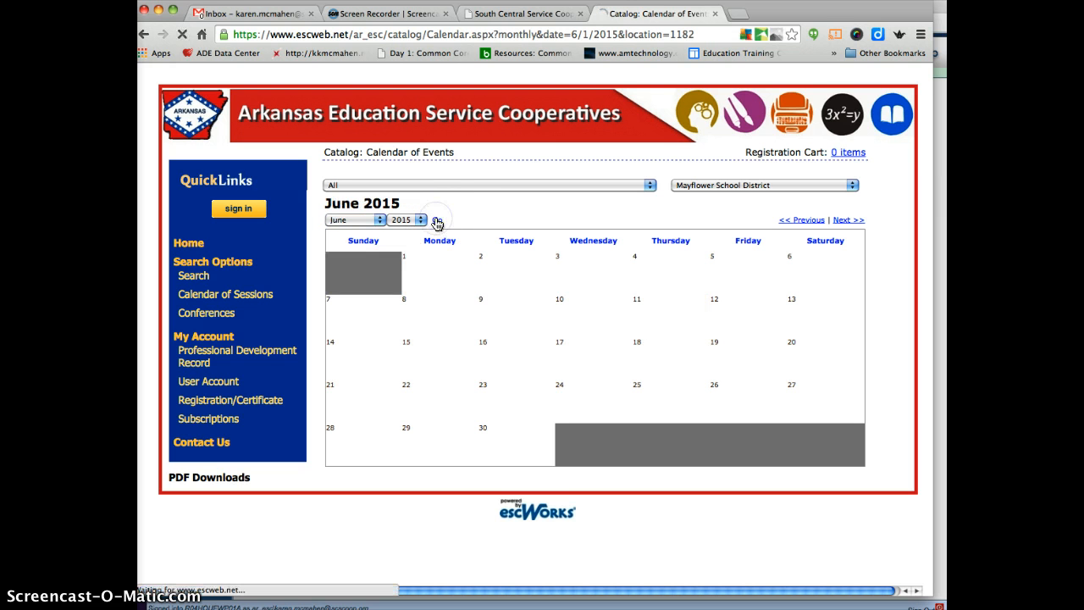